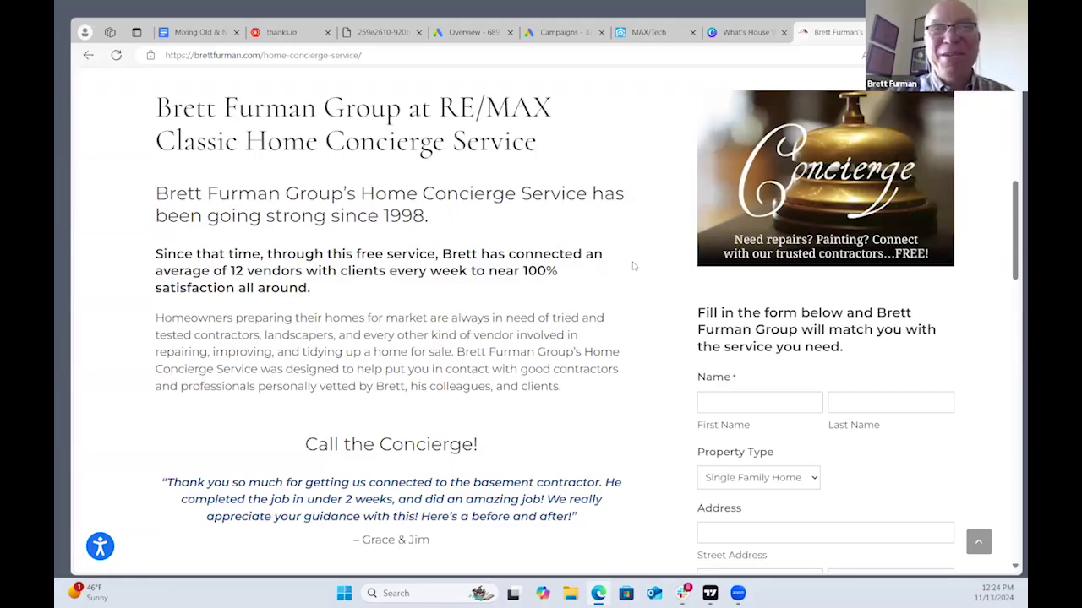
# - Review the top of the Home Concierge Service page and the delivered postcard order's details in thanks.io
pyautogui.scroll(2, 633, 267)
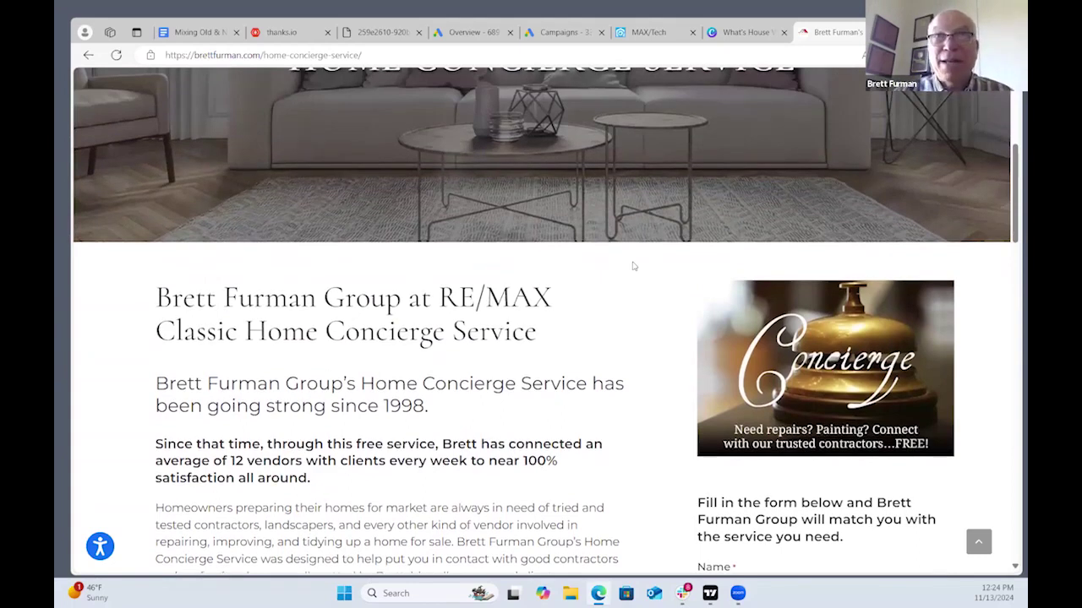
pyautogui.scroll(2, 633, 266)
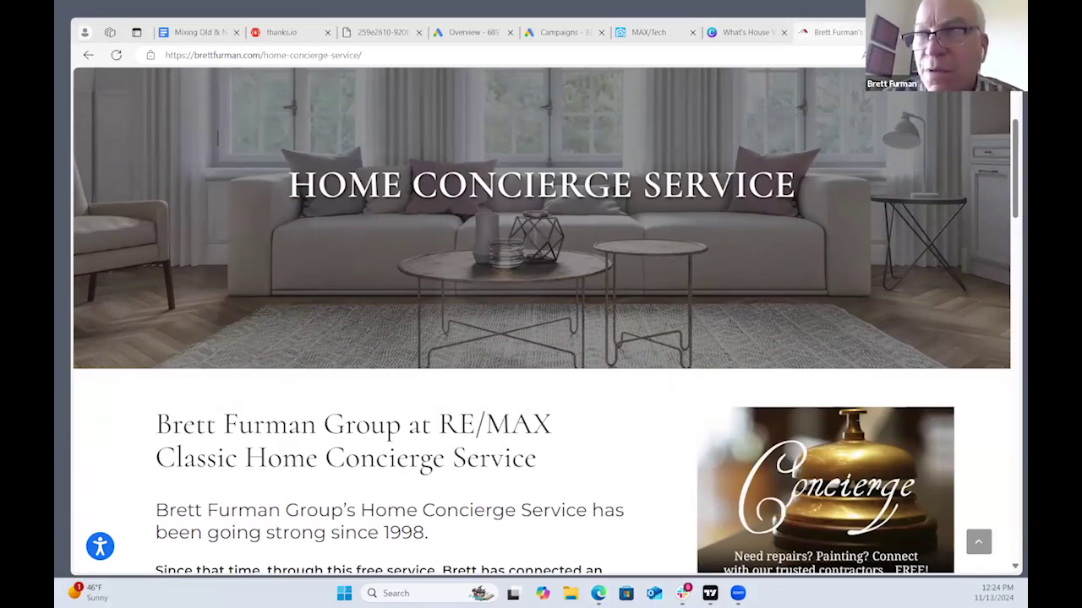
pyautogui.click(256, 32)
pyautogui.scroll(-2, 359, 376)
pyautogui.scroll(2, 355, 372)
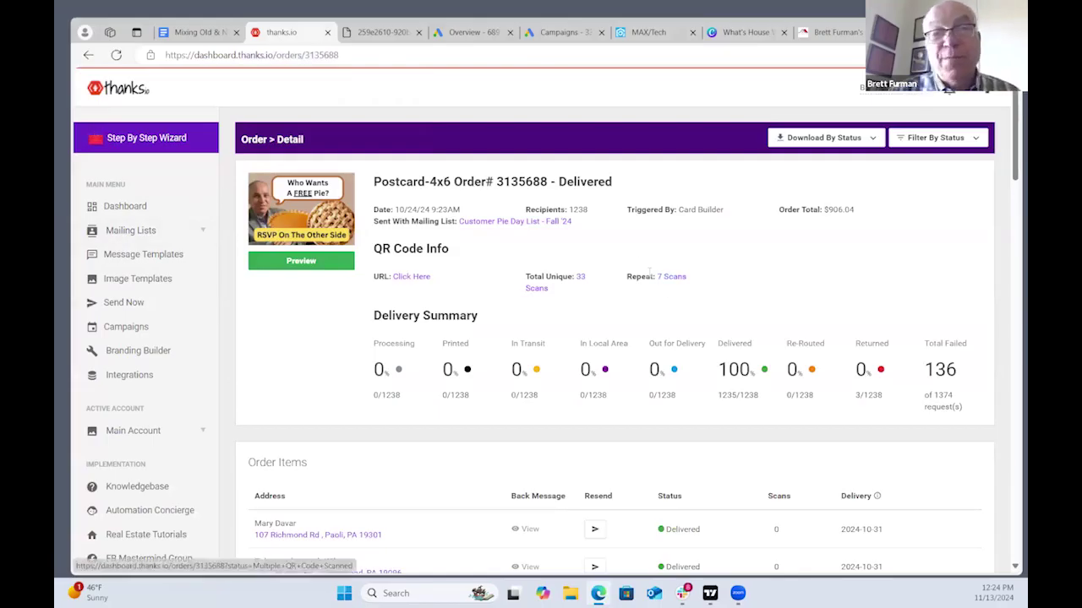
# - Open the Facebook Retargeting link from the outline document on mixing old and new strategies
pyautogui.click(199, 32)
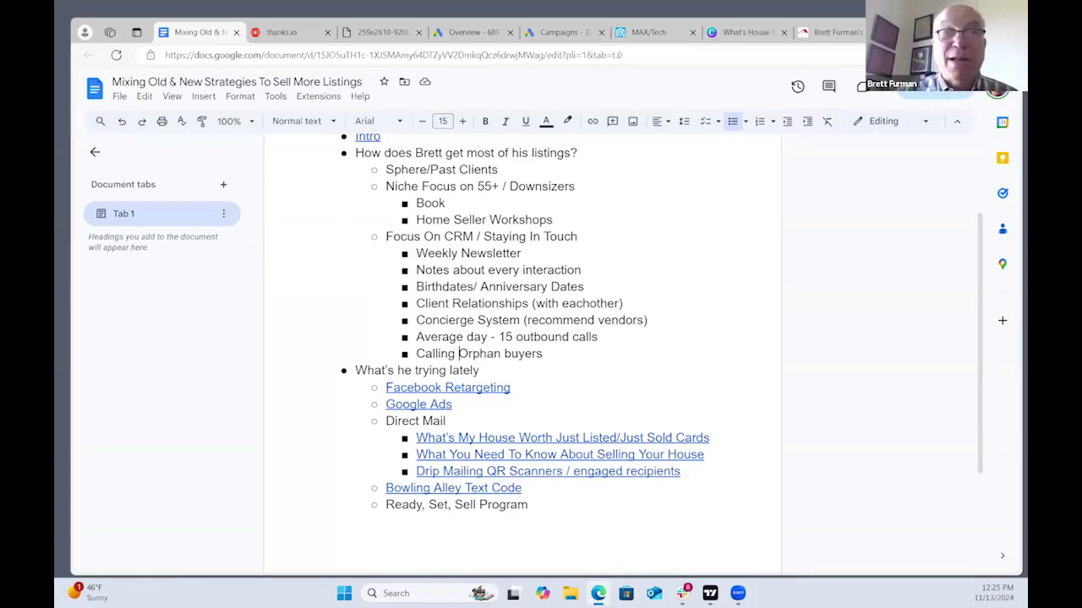
pyautogui.scroll(2, 411, 397)
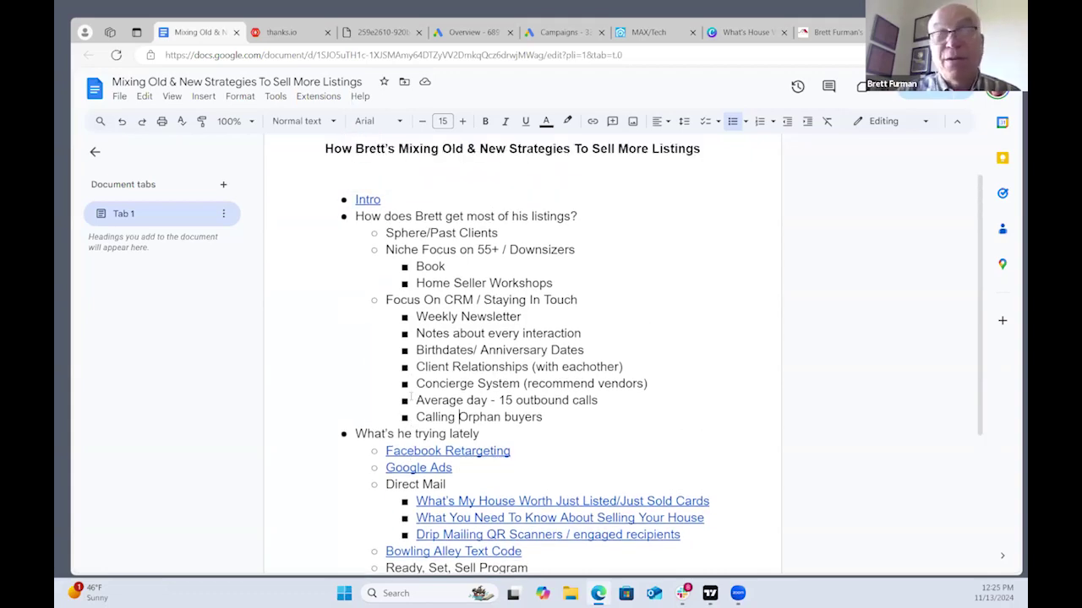
pyautogui.scroll(-3, 422, 398)
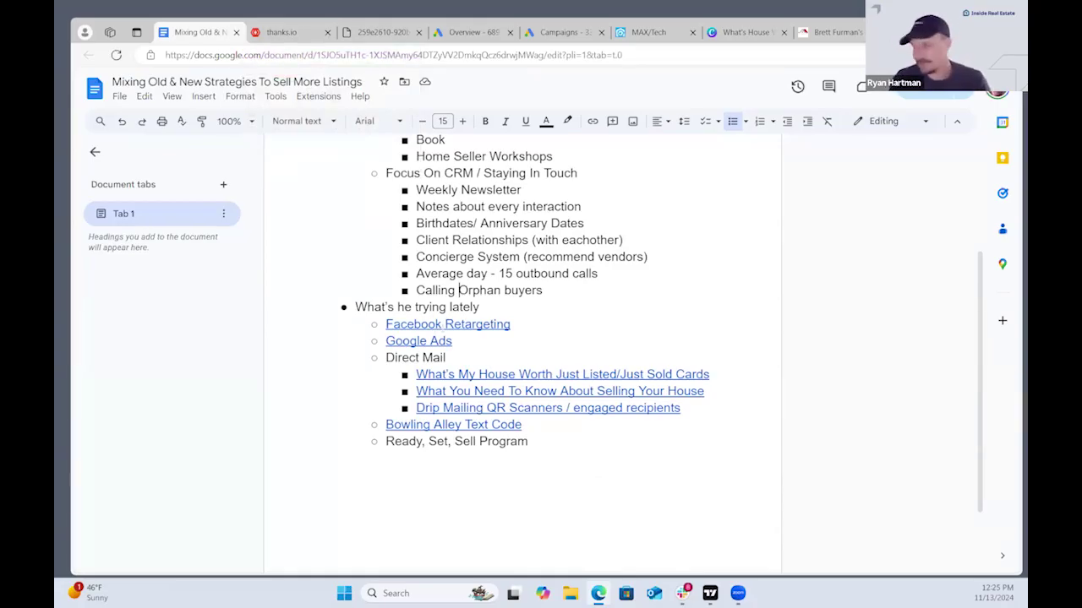
pyautogui.click(447, 324)
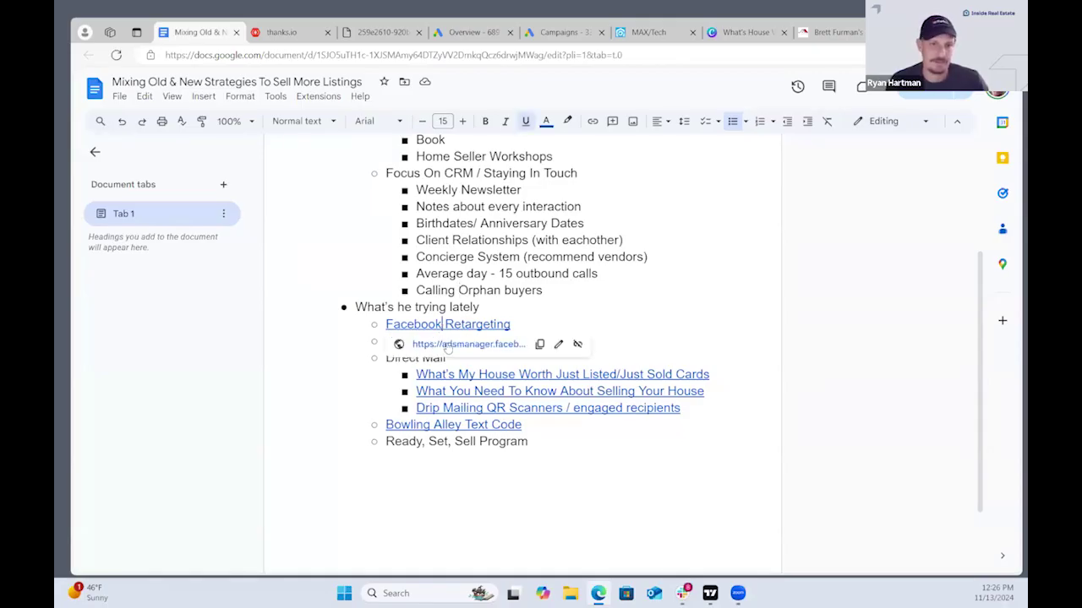
pyautogui.click(448, 347)
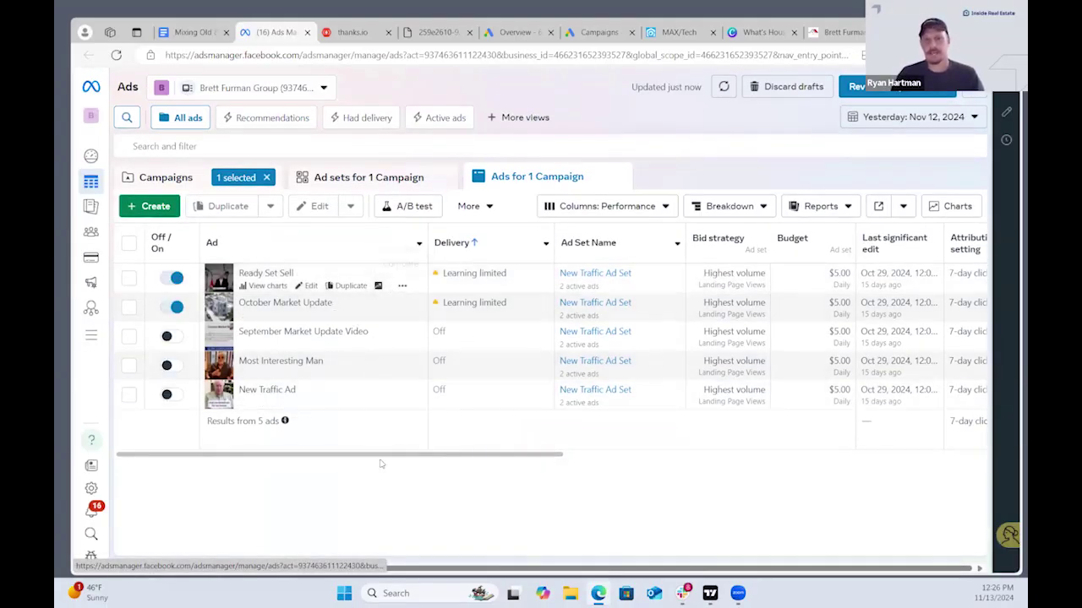
# - Set the reporting date range of the campaign's ads to Maximum
pyautogui.moveTo(401, 461); pyautogui.dragTo(550, 454)
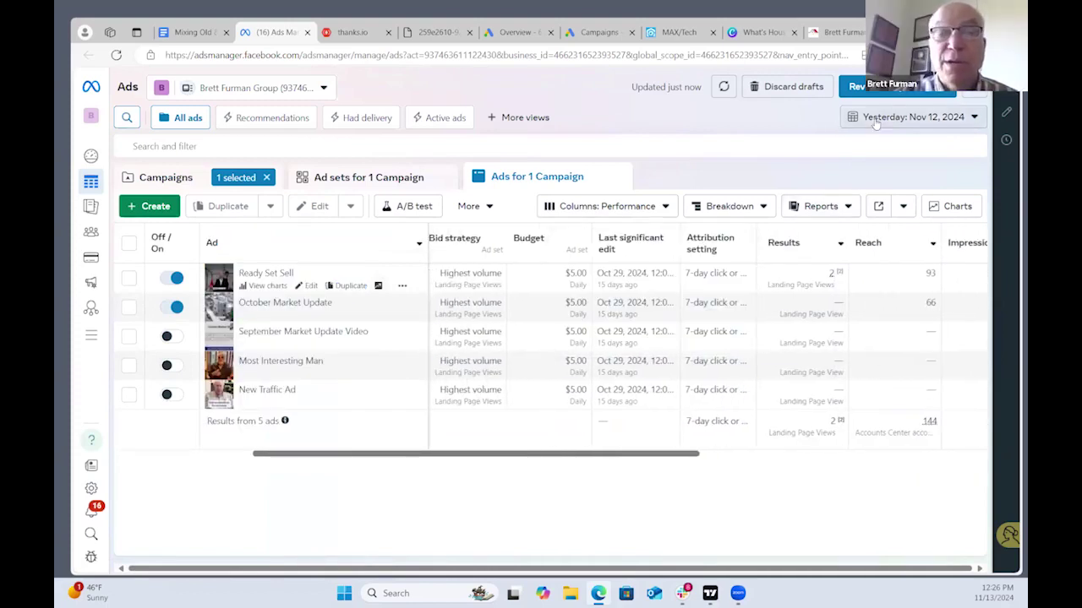
pyautogui.click(875, 123)
pyautogui.click(634, 351)
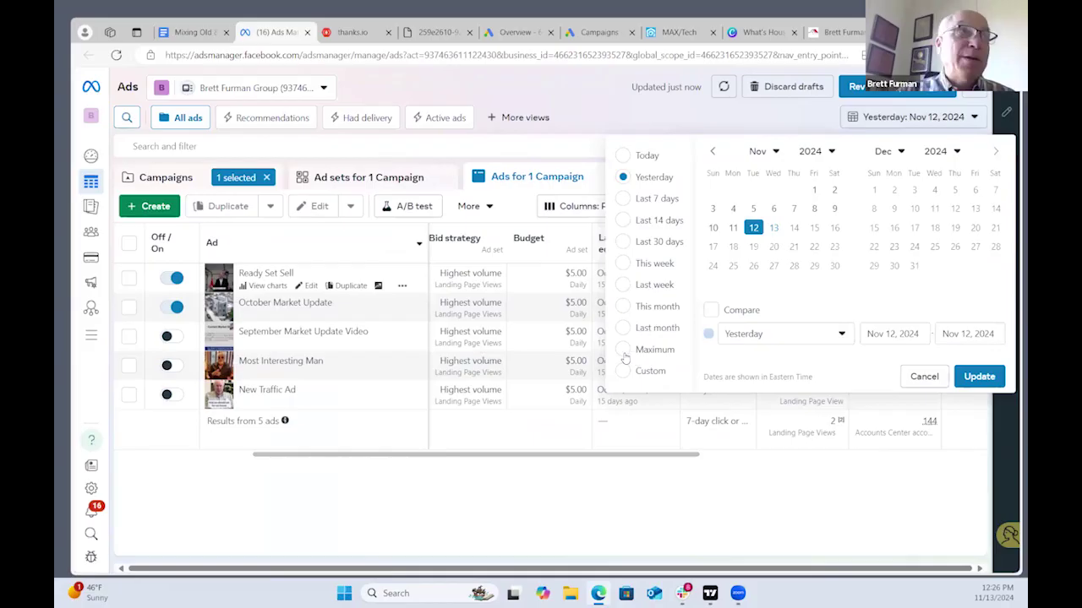
# - Examine the ads' results, reach, impressions, cost per result and amount spent, especially those of the Ready Set Sell ad
pyautogui.moveTo(592, 455); pyautogui.dragTo(683, 470)
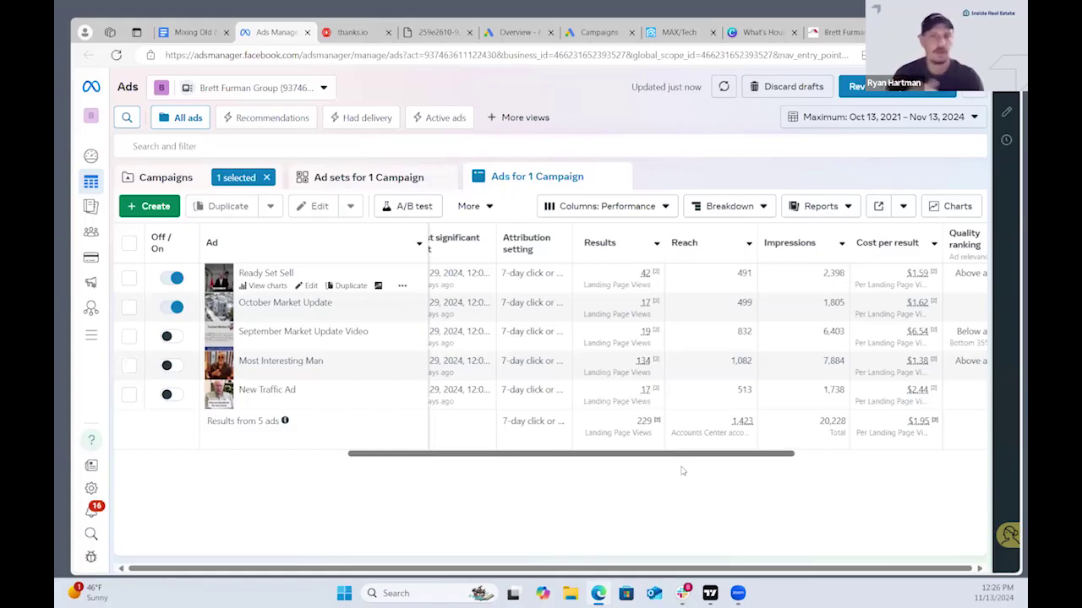
pyautogui.moveTo(499, 455); pyautogui.dragTo(599, 463)
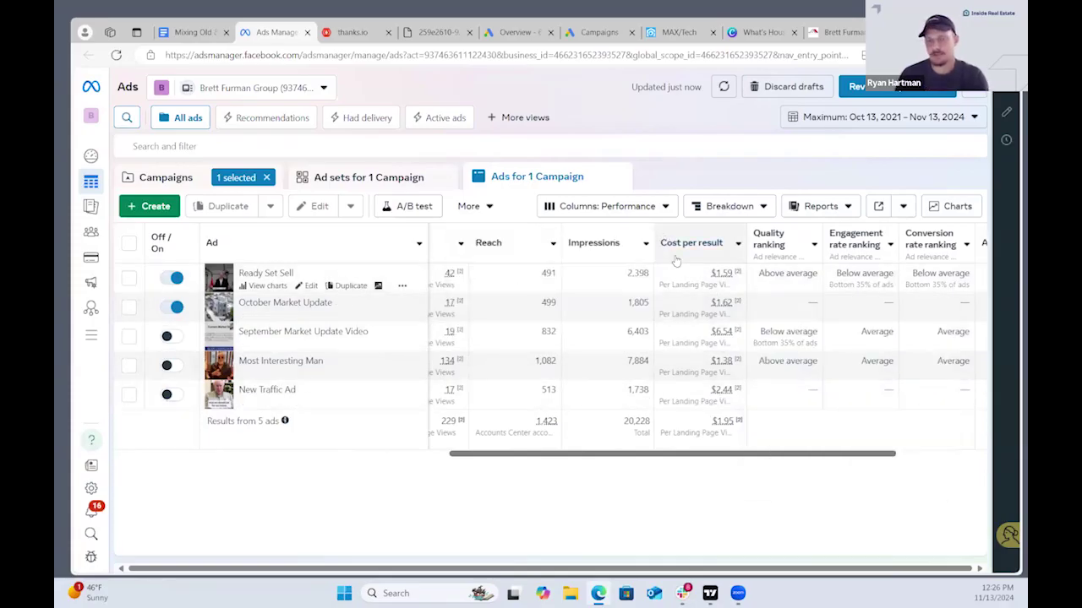
pyautogui.hotkey('ctrl', '+')
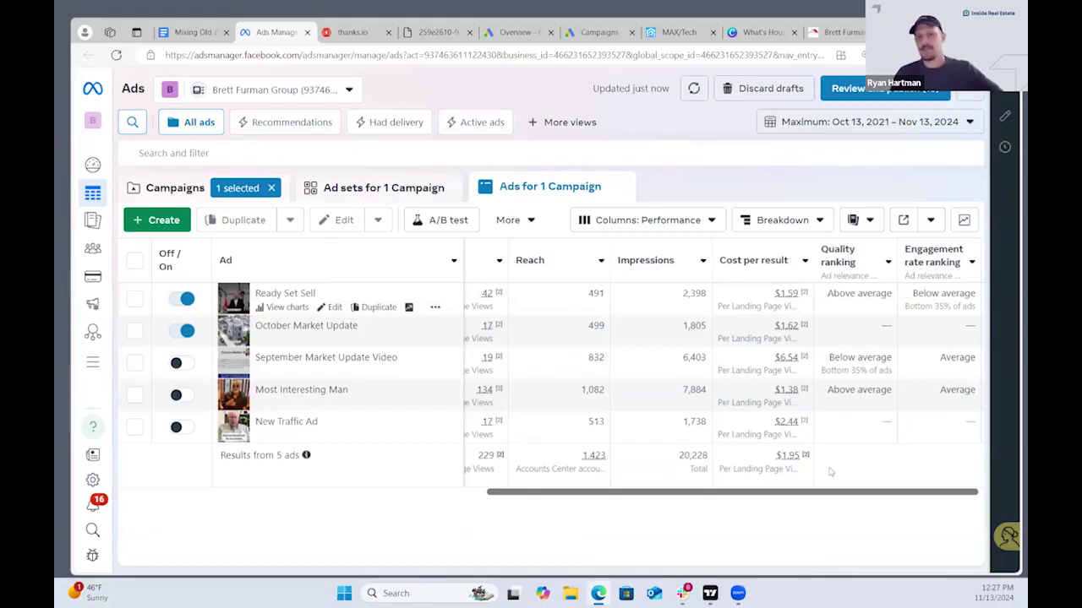
pyautogui.moveTo(683, 294); pyautogui.dragTo(706, 293)
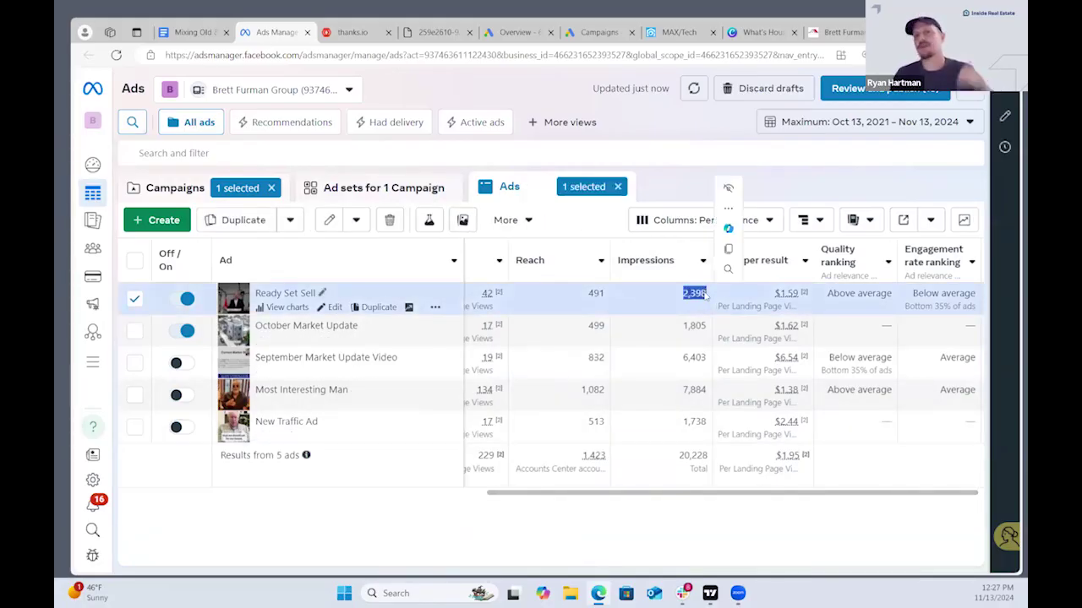
pyautogui.moveTo(686, 495); pyautogui.dragTo(867, 487)
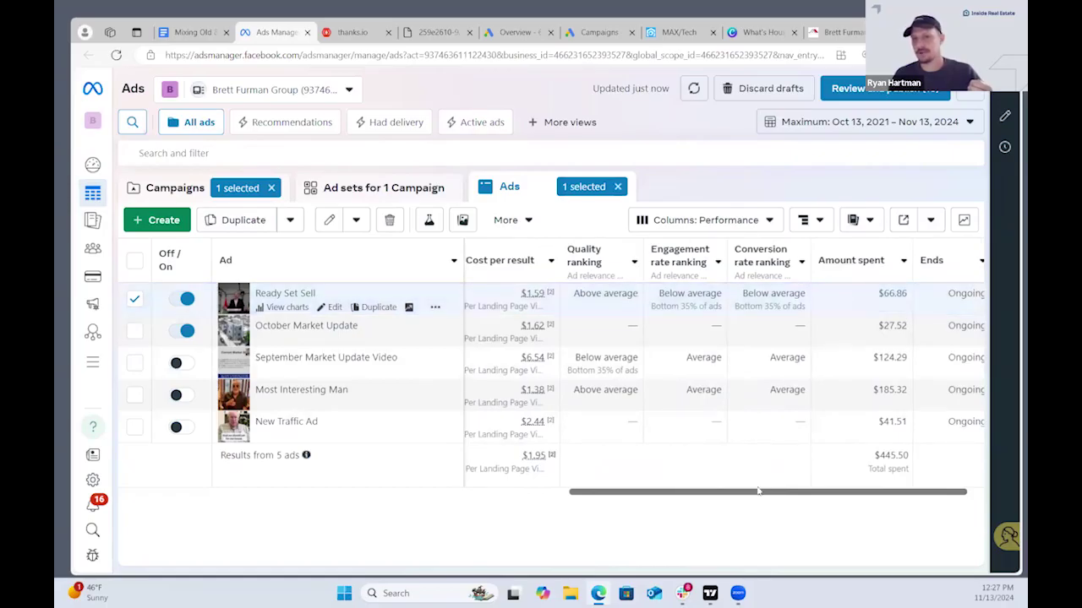
pyautogui.moveTo(740, 499); pyautogui.dragTo(543, 491)
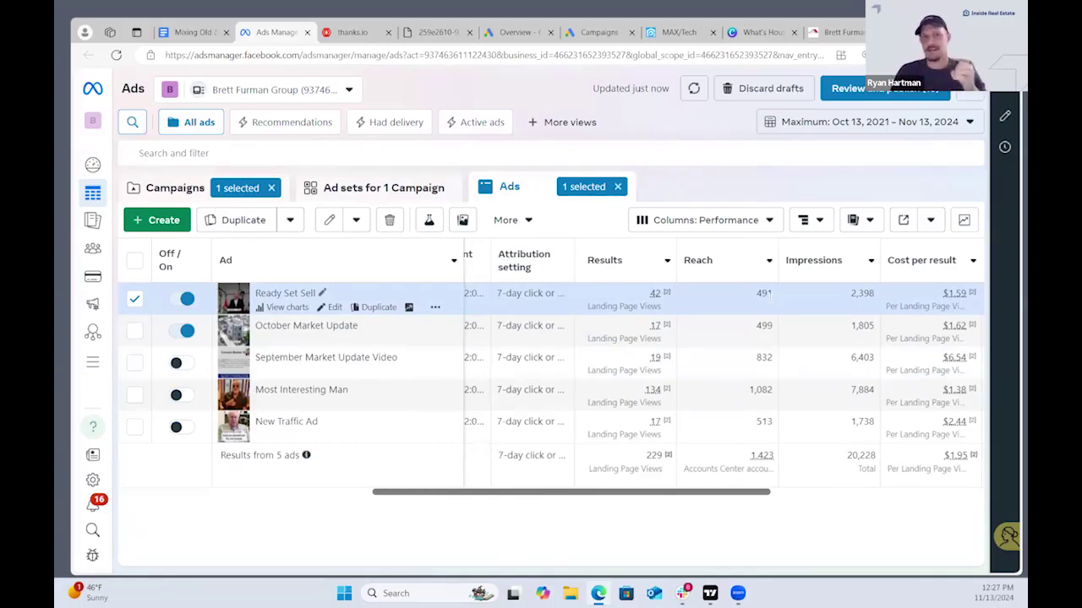
# - Open the Ready Set Sell ad in the editor and examine its enlarged feed preview
pyautogui.click(334, 309)
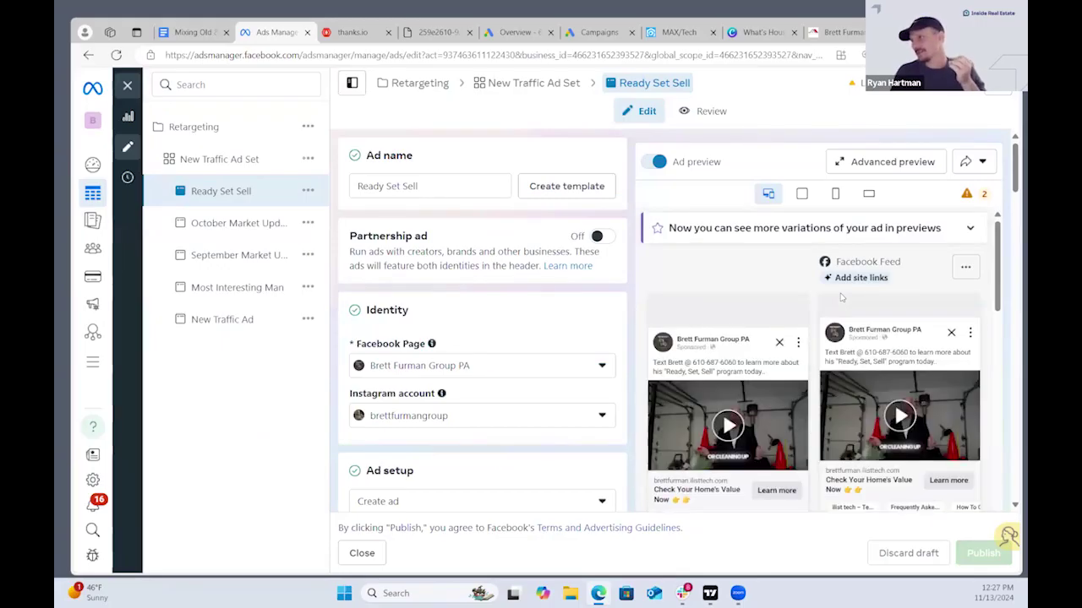
pyautogui.scroll(-1, 841, 298)
pyautogui.scroll(-2, 840, 297)
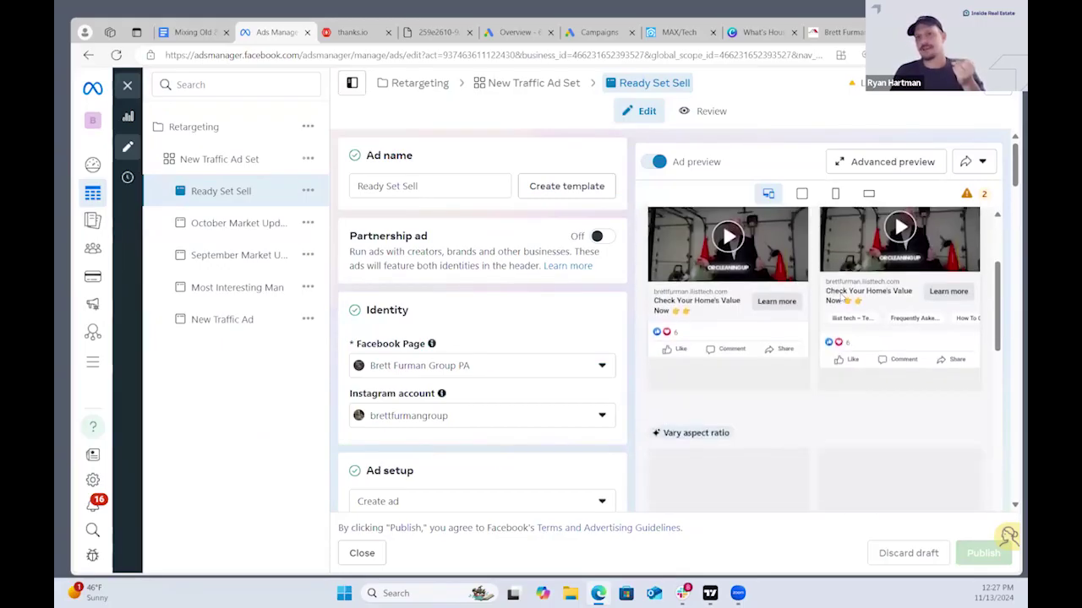
pyautogui.scroll(2, 841, 297)
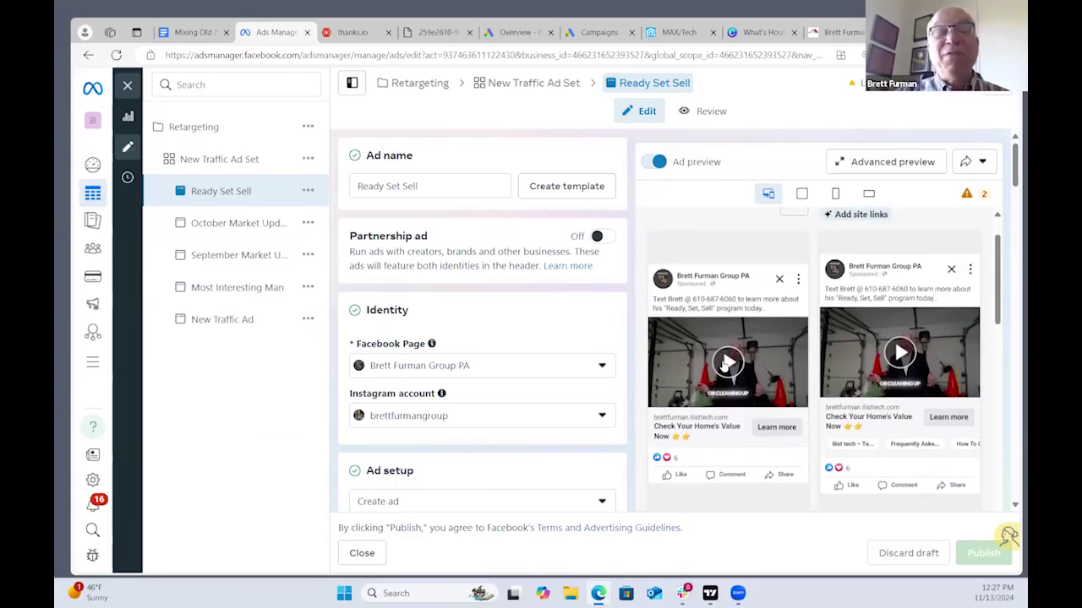
pyautogui.scroll(-1, 725, 363)
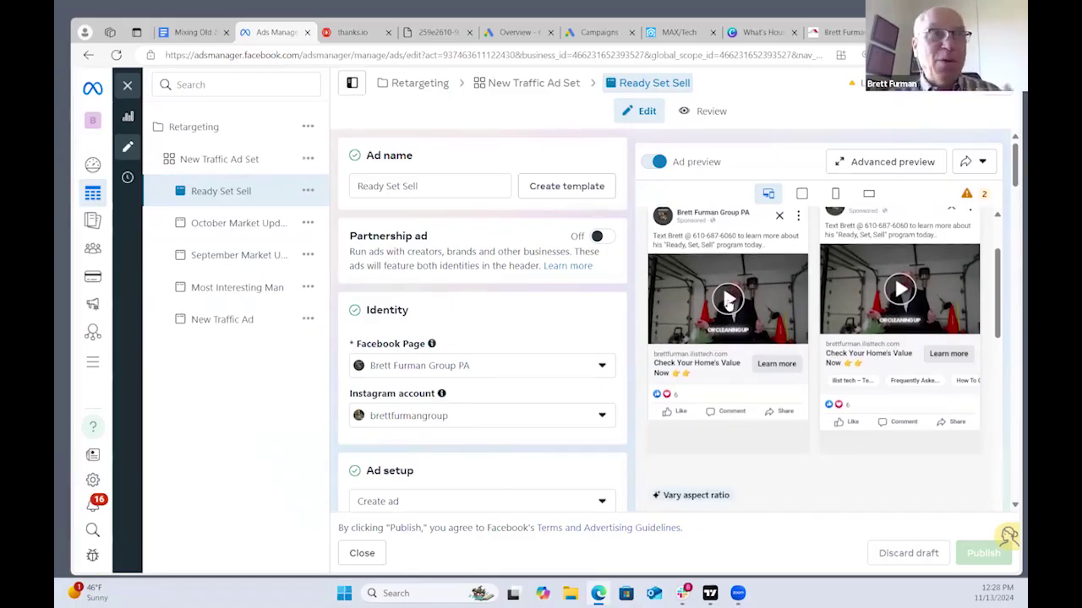
pyautogui.scroll(1, 735, 394)
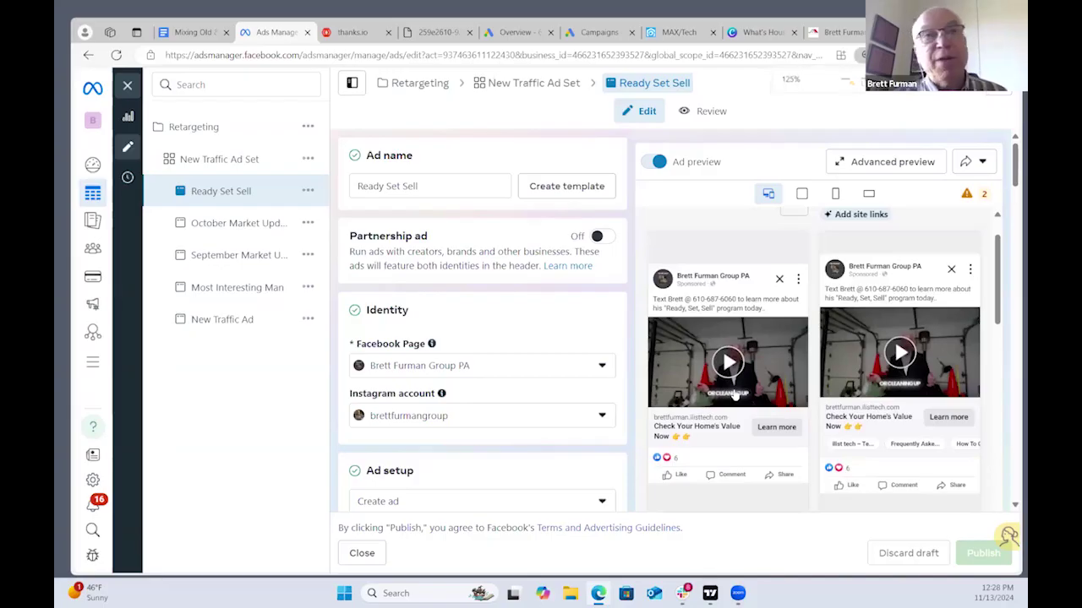
pyautogui.hotkey('ctrl', '+')
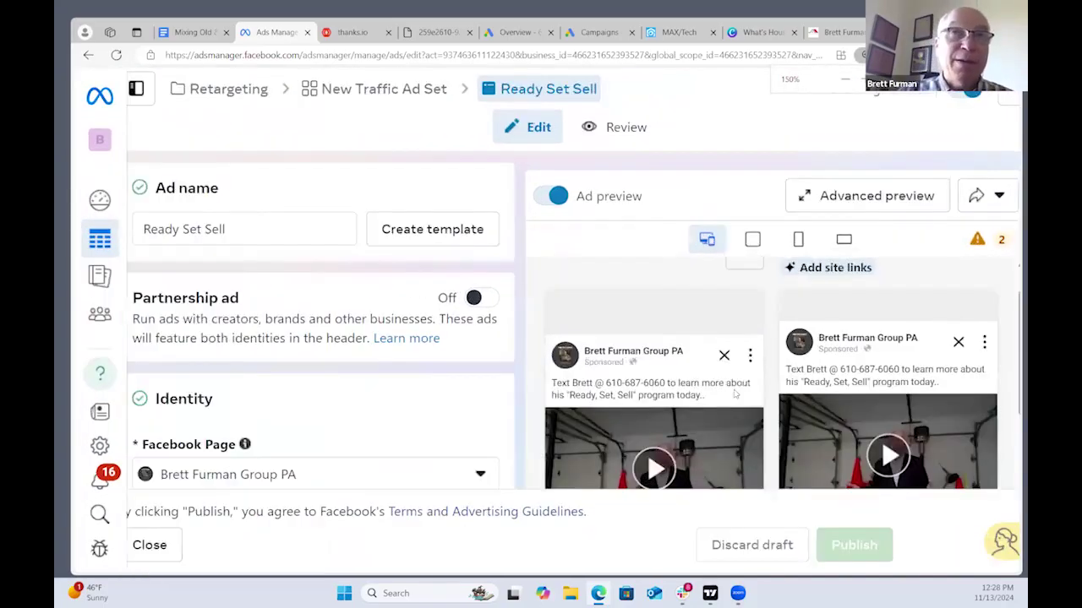
pyautogui.scroll(-2, 775, 355)
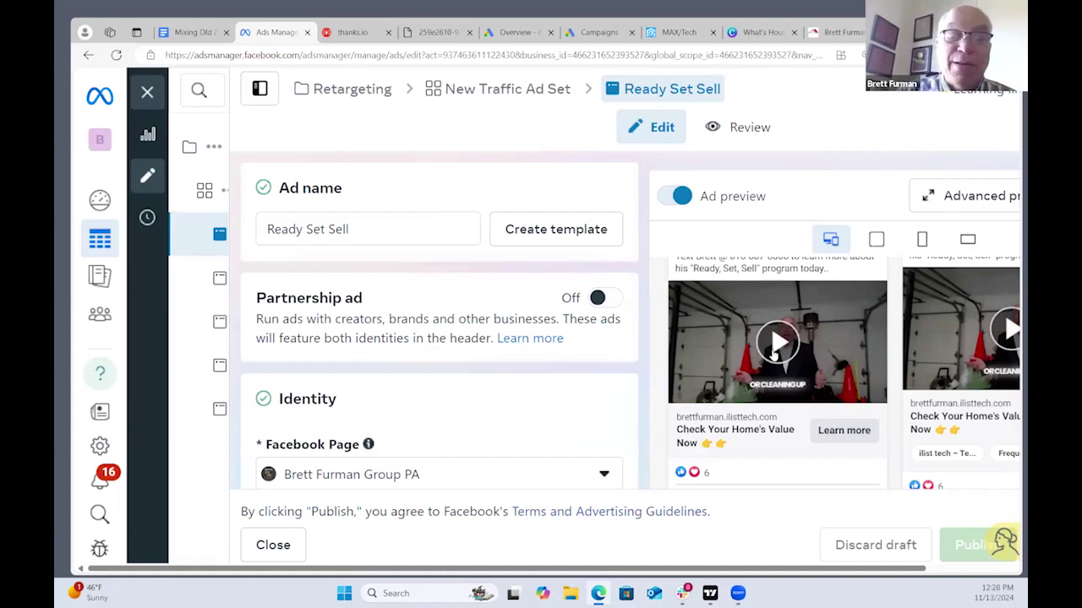
# - Play the preview video of the Ready Set Sell ad and skip ahead in it
pyautogui.click(775, 355)
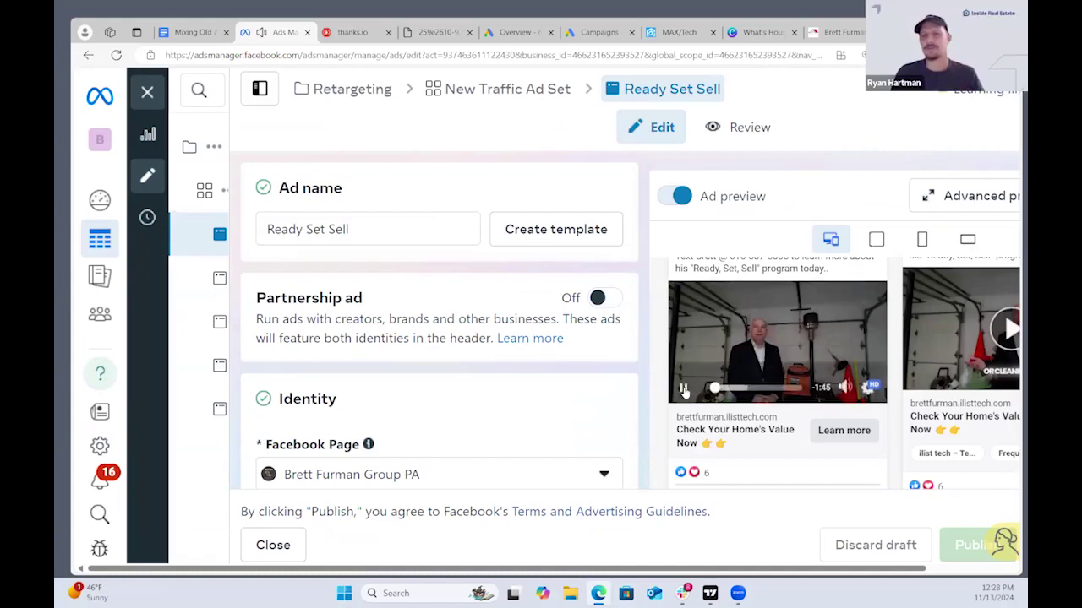
pyautogui.click(731, 388)
pyautogui.scroll(1, 845, 406)
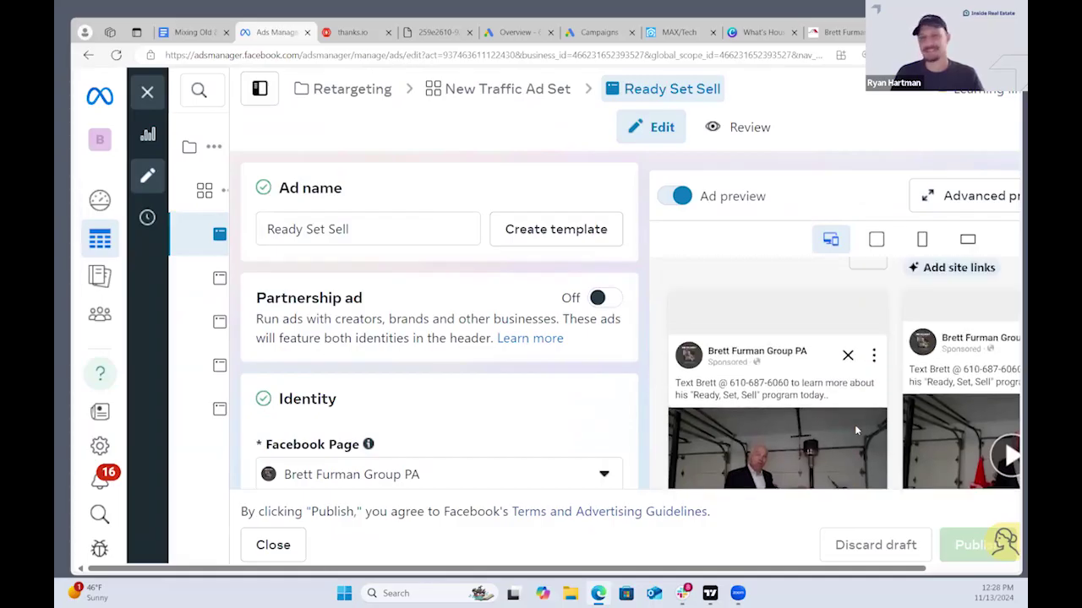
pyautogui.scroll(-1, 856, 429)
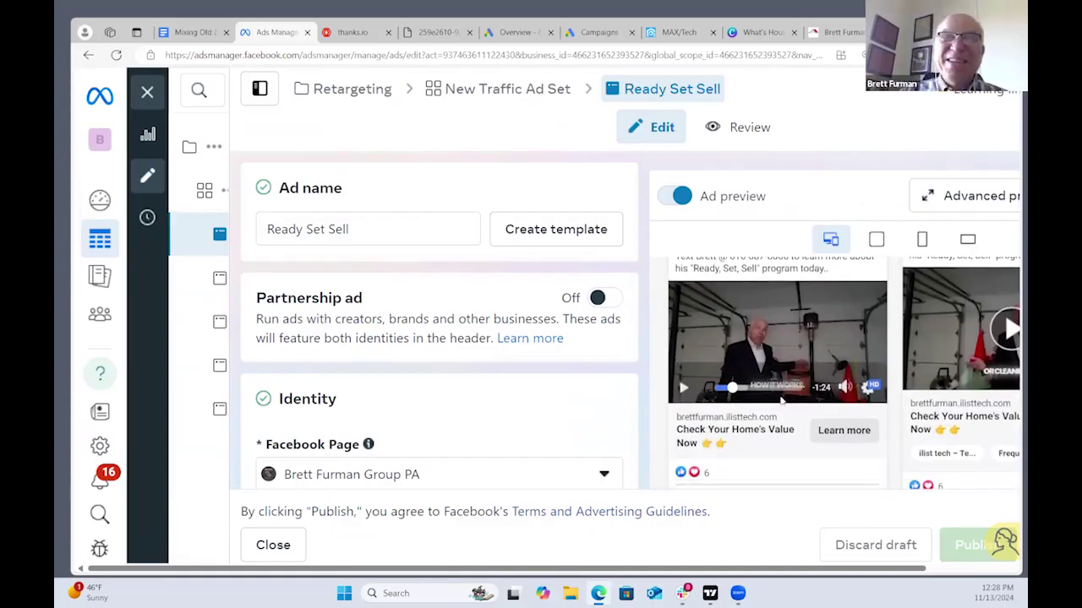
# - Examine the ad's promotional text, video frame and home value headline in a larger preview
pyautogui.scroll(3, 782, 401)
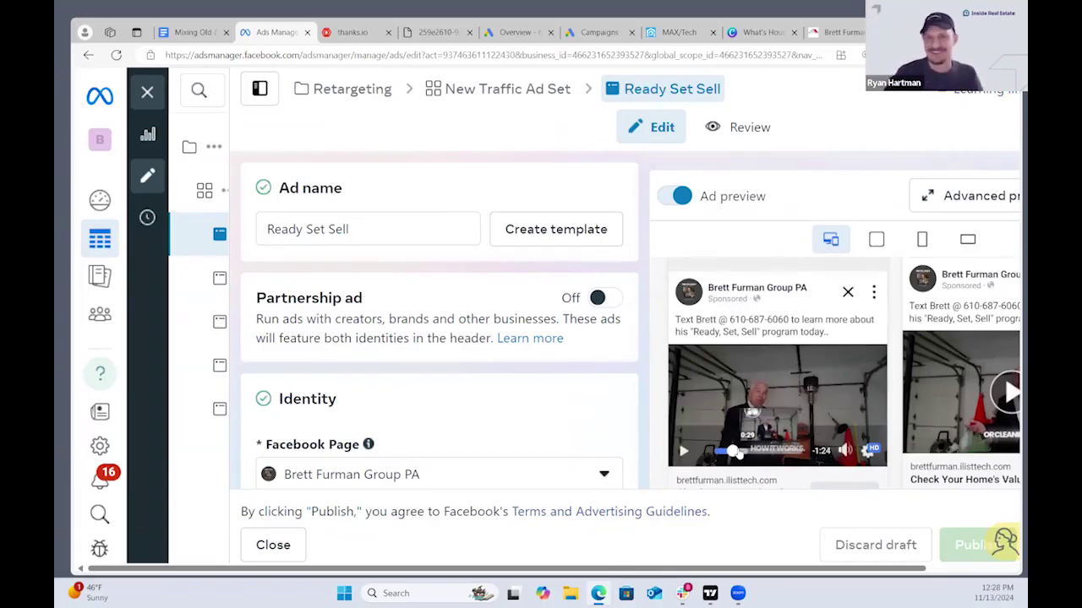
pyautogui.hotkey('ctrl', '+')
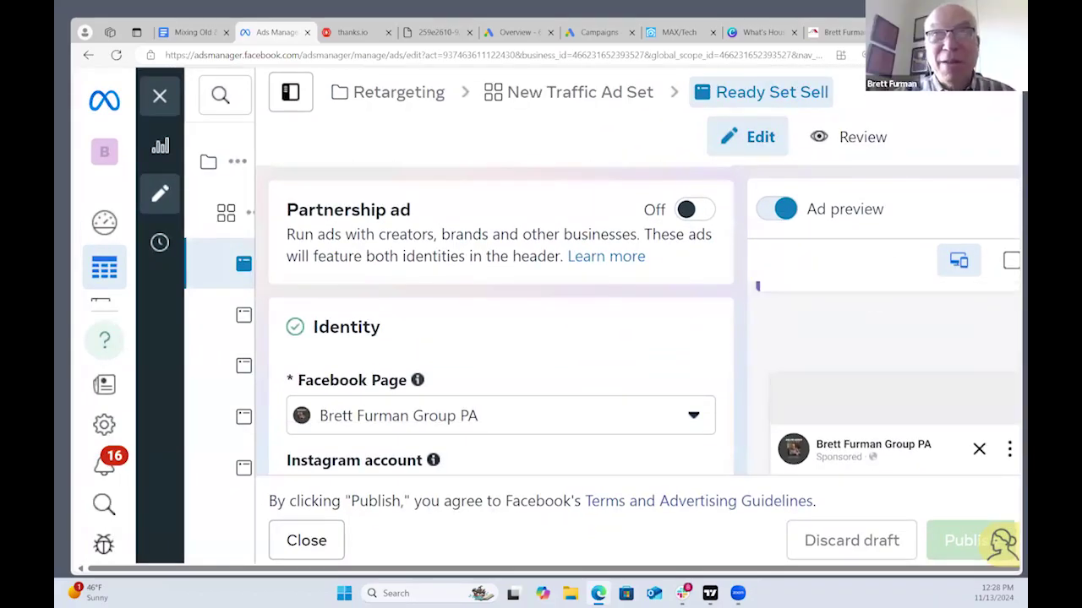
pyautogui.scroll(-3, 884, 334)
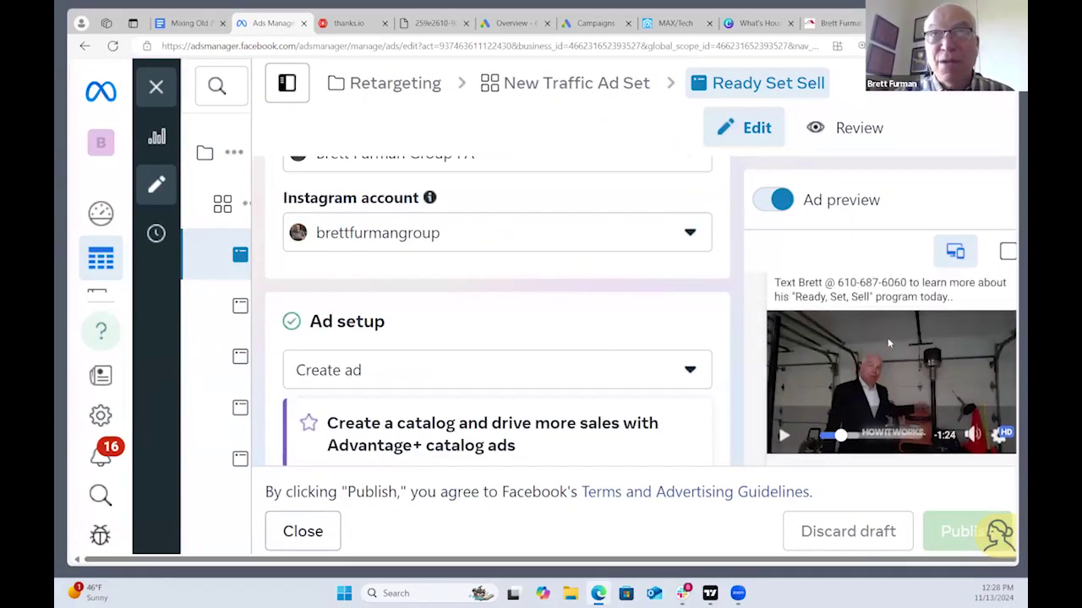
pyautogui.scroll(-1, 888, 342)
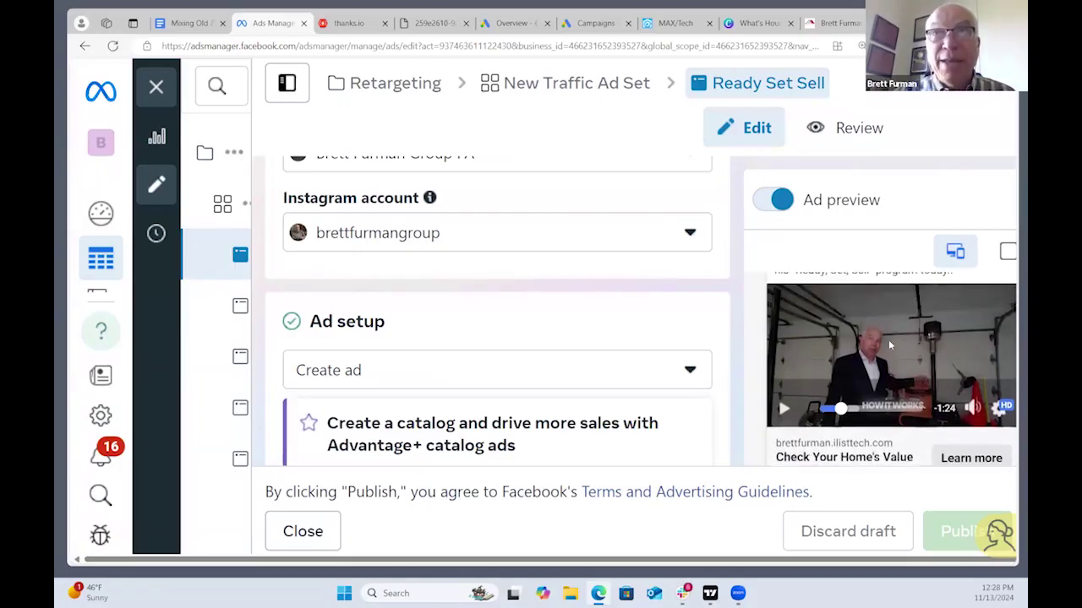
pyautogui.scroll(1, 888, 340)
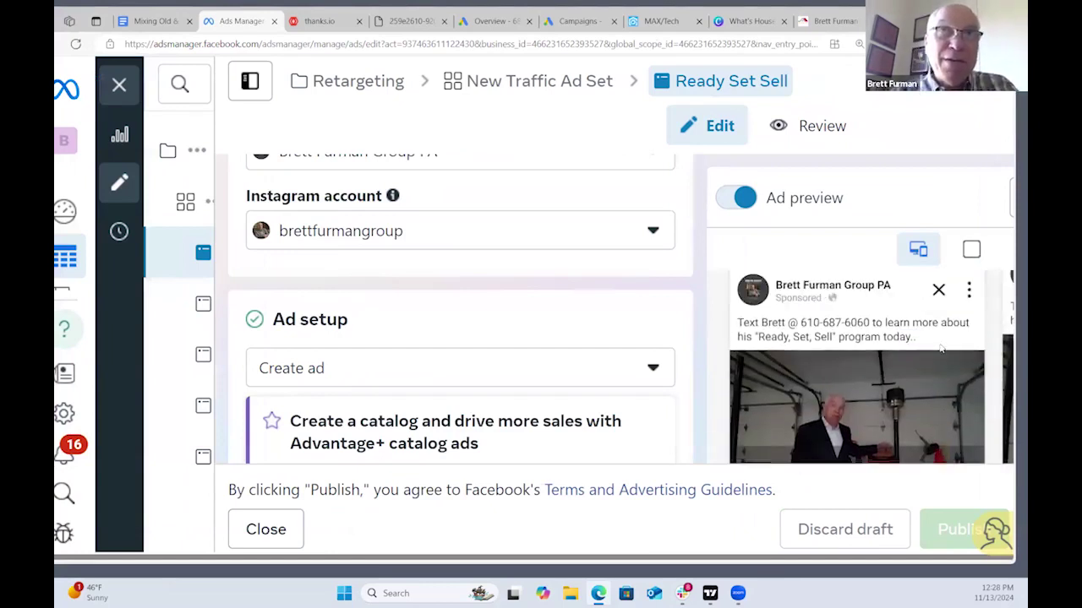
# - Close the ad editor and compare the impressions, cost per result and quality rankings in the ads list
pyautogui.click(119, 84)
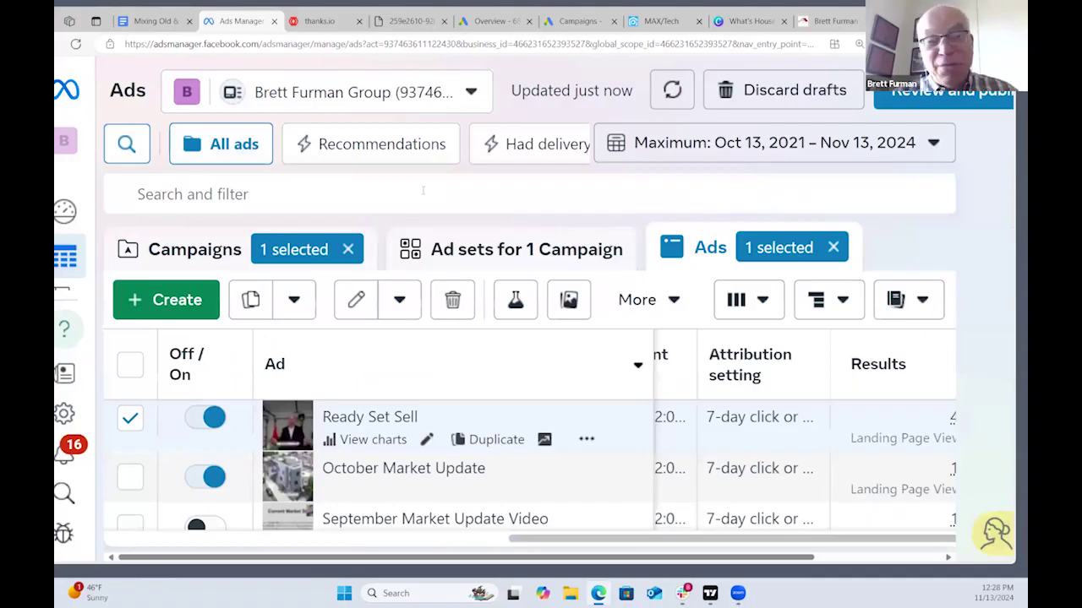
pyautogui.hotkey('ctrl', '+')
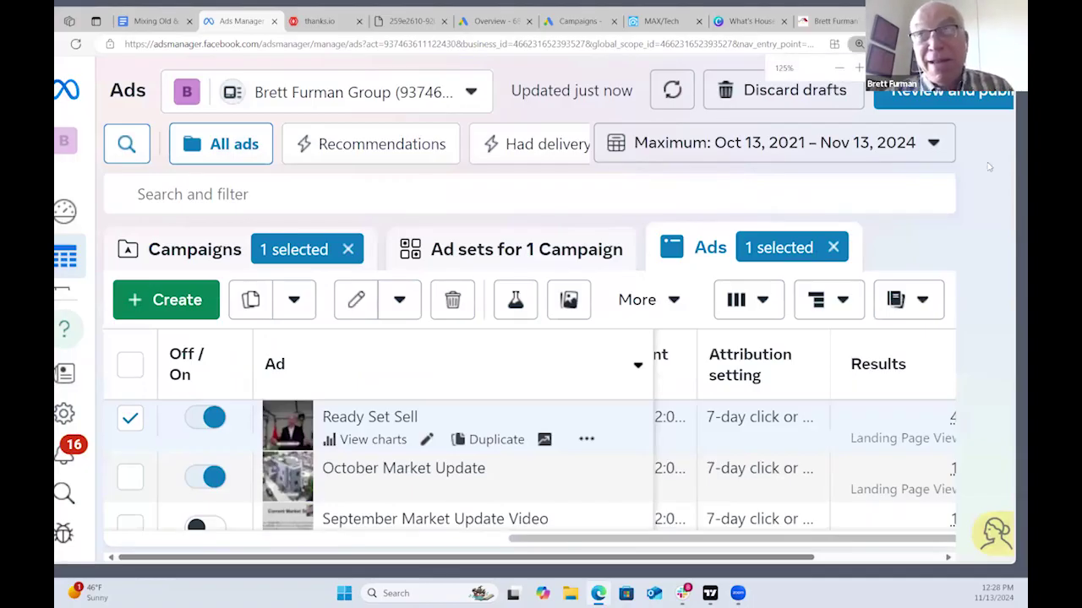
pyautogui.hotkey('ctrl', '-')
pyautogui.hotkey('ctrl', '-')
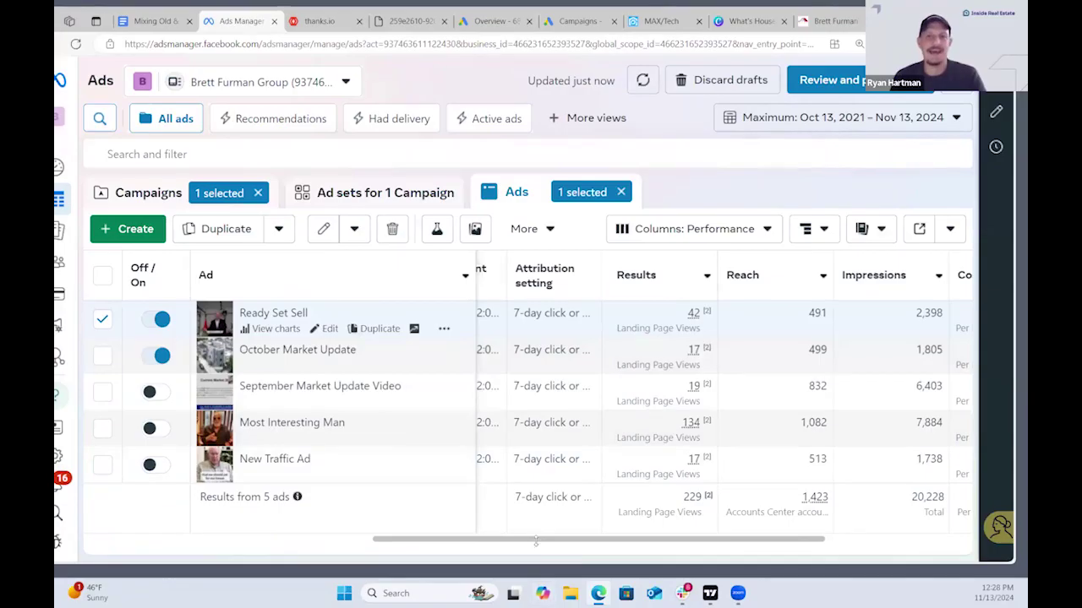
pyautogui.moveTo(600, 541); pyautogui.dragTo(679, 576)
pyautogui.hscroll(3, 676, 575)
pyautogui.hscroll(-2, 651, 572)
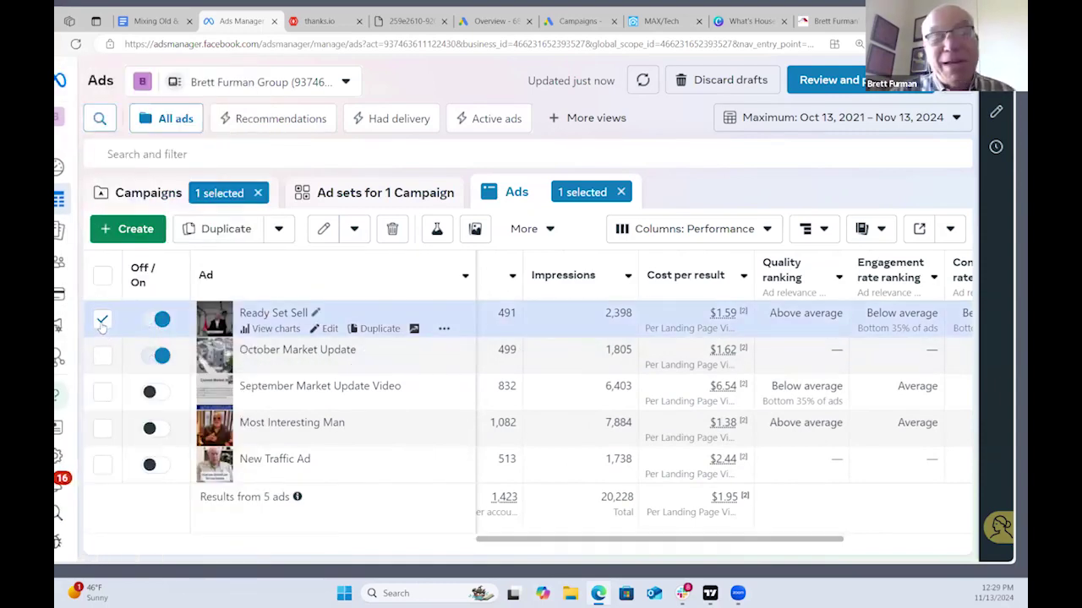
# - Examine the New Traffic Ad's testimonial video and home value text in the editor's feed previews, then close the editor and deselect the ad
pyautogui.click(101, 321)
pyautogui.click(102, 356)
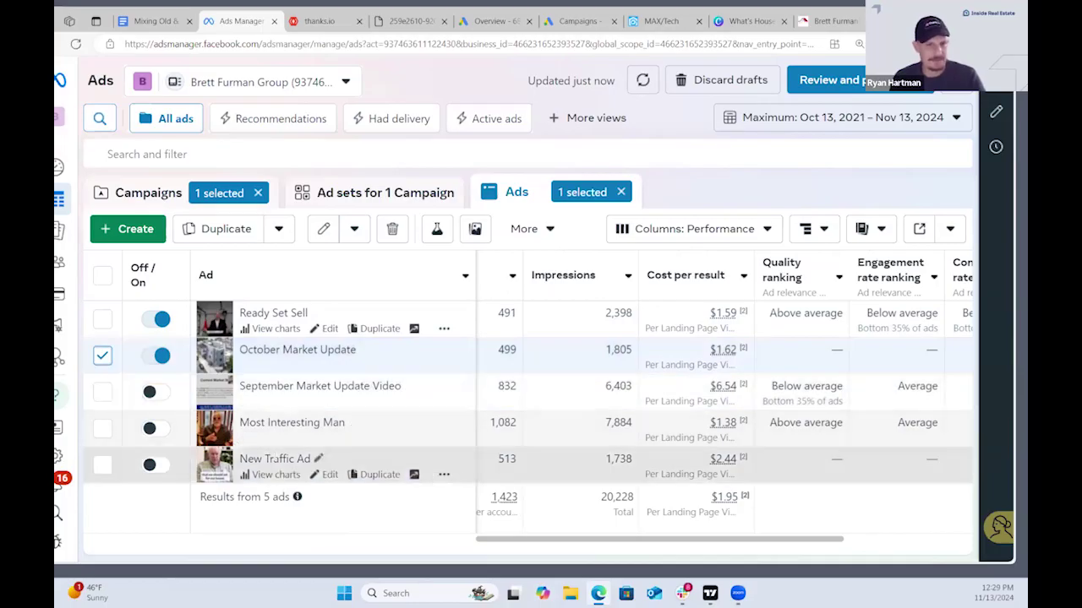
pyautogui.click(328, 474)
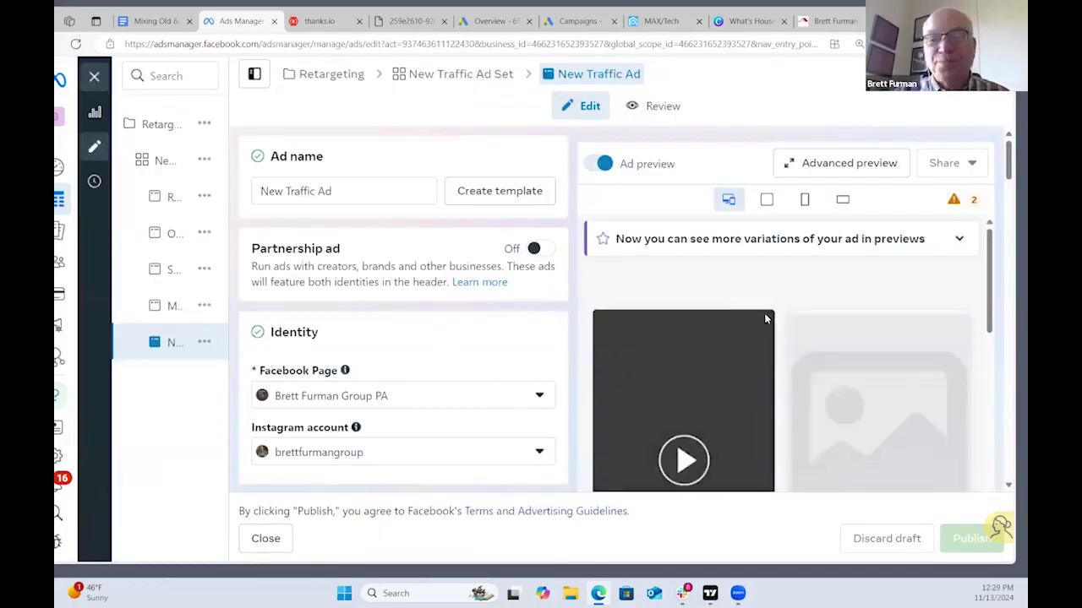
pyautogui.scroll(-2, 810, 342)
pyautogui.scroll(1, 809, 339)
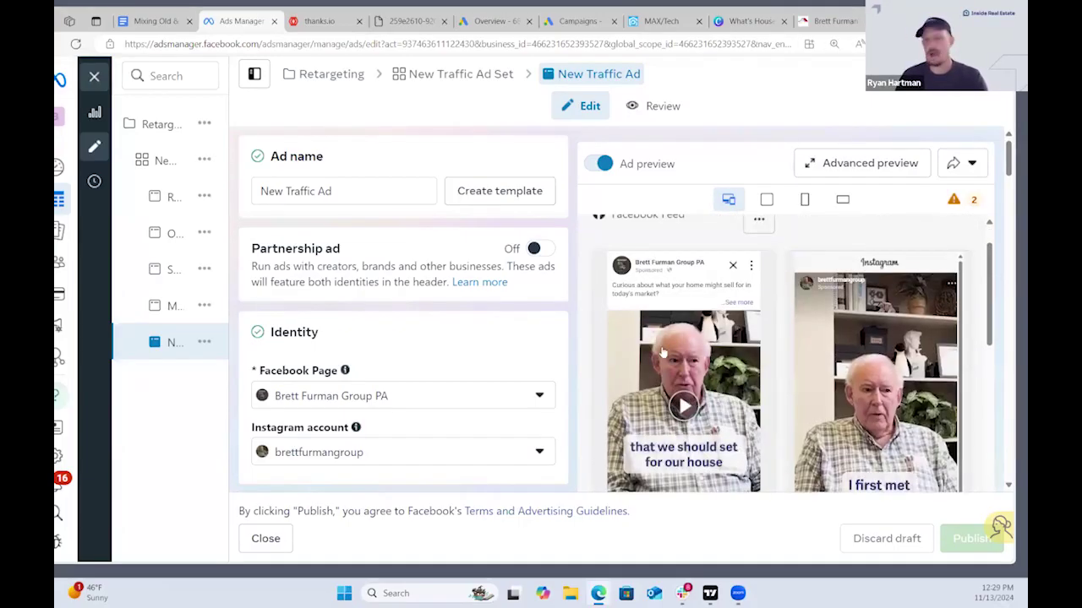
pyautogui.scroll(-1, 690, 380)
pyautogui.scroll(1, 690, 371)
pyautogui.scroll(-1, 690, 371)
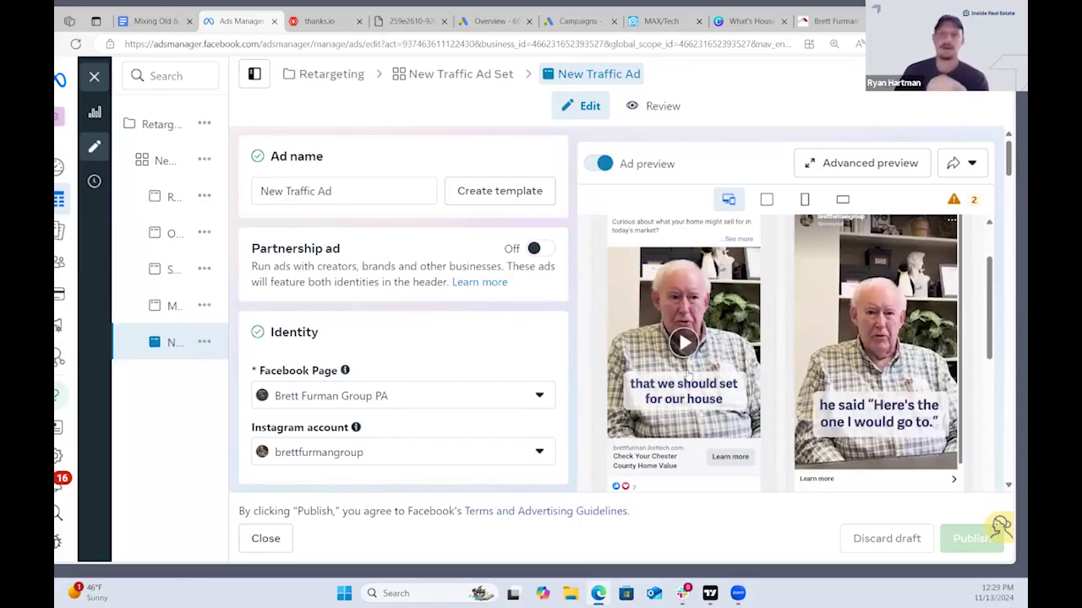
pyautogui.scroll(3, 688, 372)
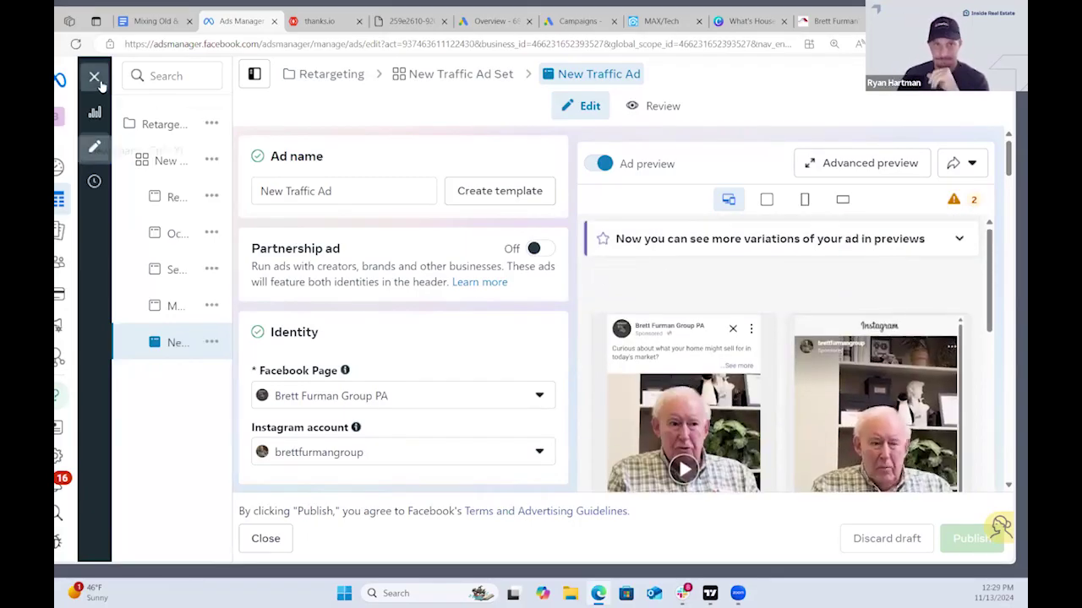
pyautogui.click(94, 76)
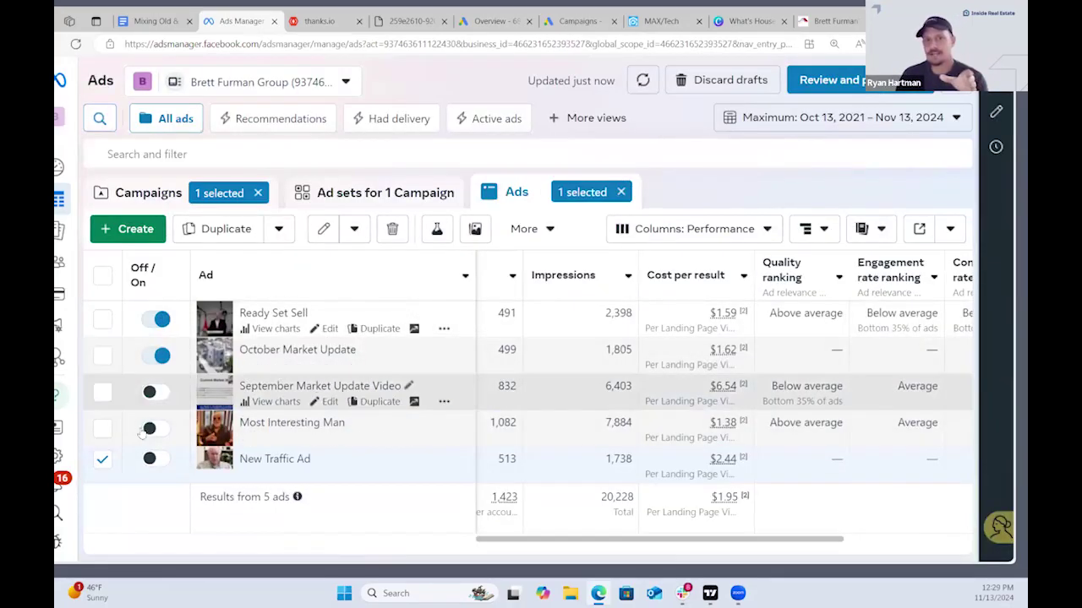
pyautogui.click(101, 467)
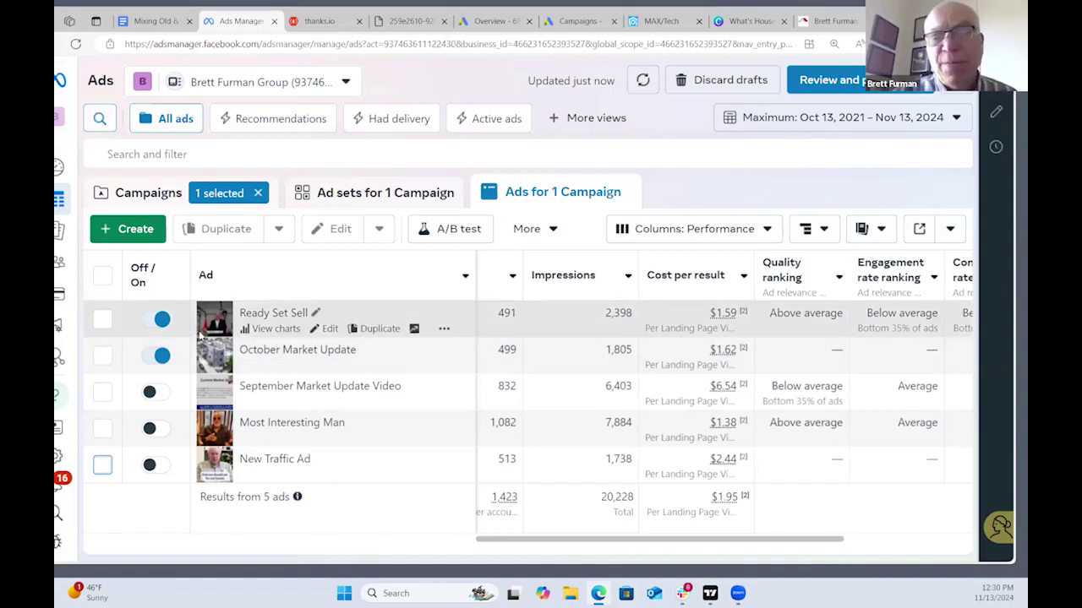
# - Check the October Market Update ad's feed previews in the editor, then close it and deselect the ad
pyautogui.click(102, 356)
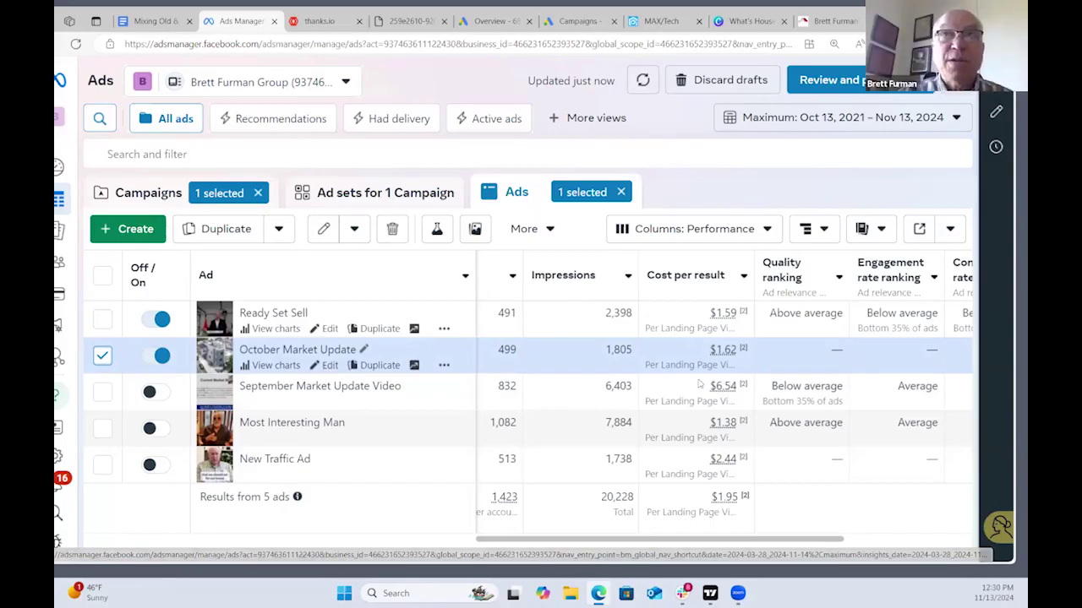
pyautogui.click(327, 366)
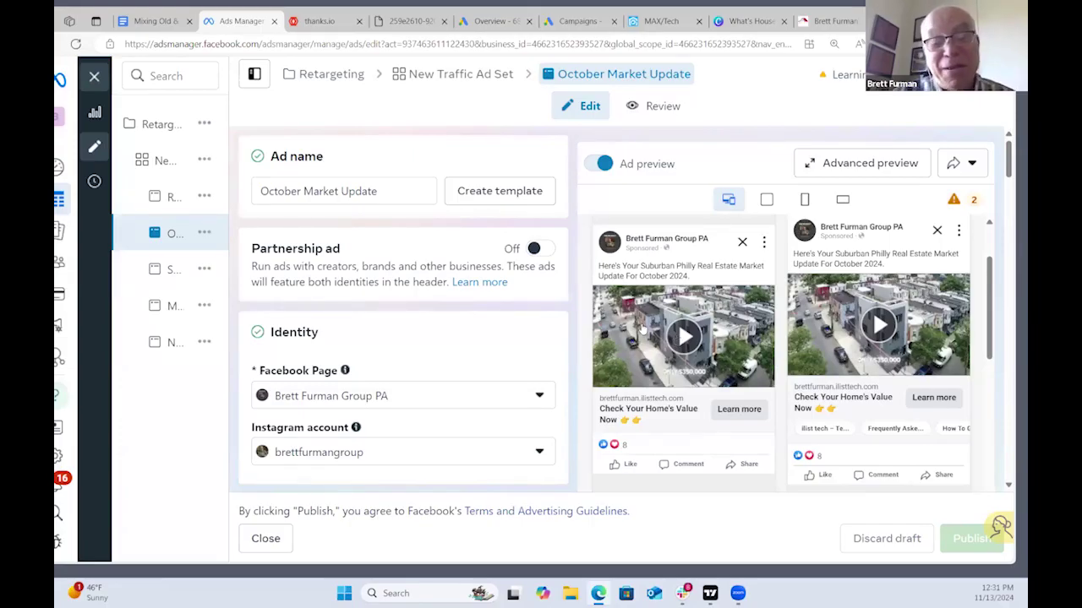
pyautogui.click(95, 76)
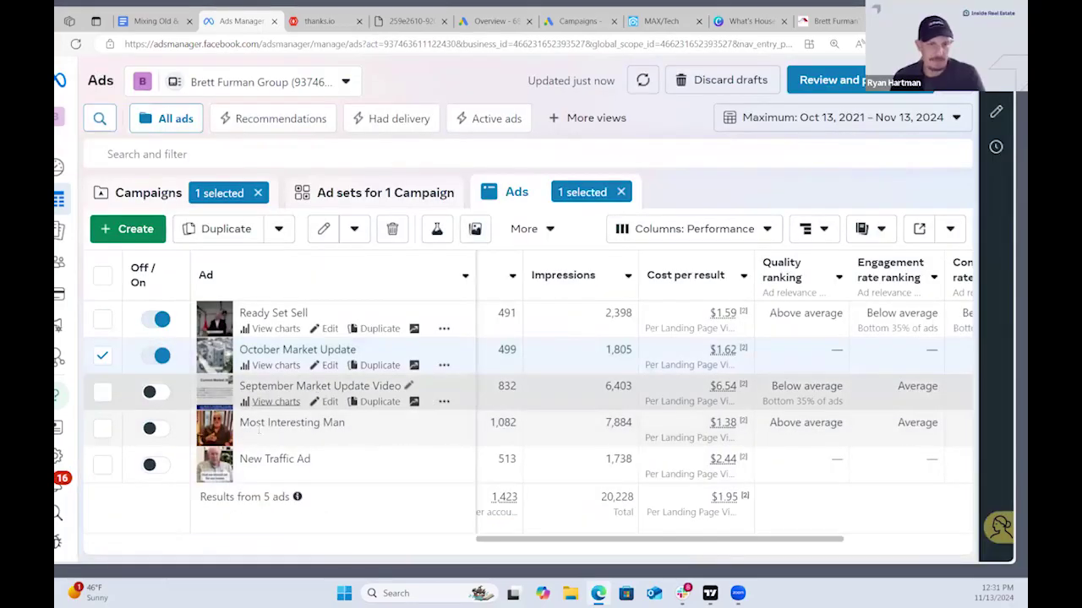
pyautogui.click(102, 355)
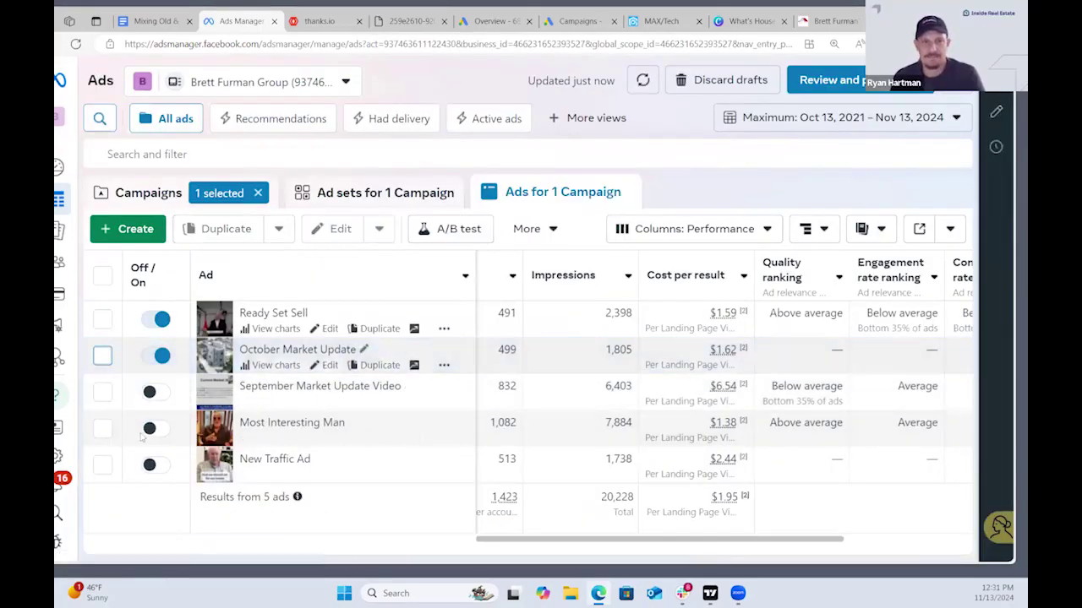
# - Open the Most Interesting Man ad in the editor and expand its promotional text in the Facebook feed preview
pyautogui.click(102, 428)
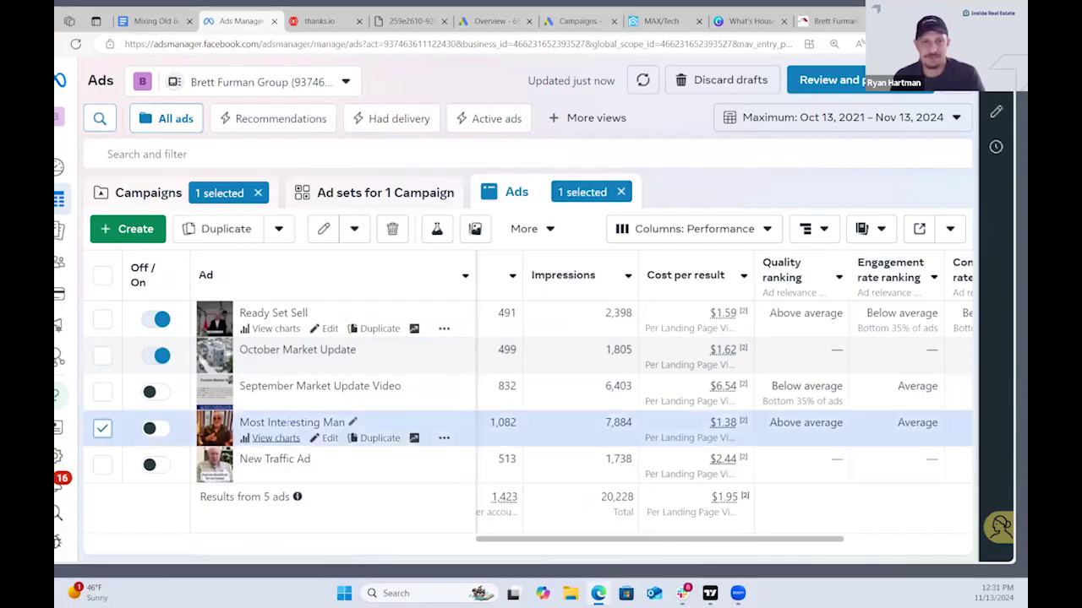
pyautogui.click(326, 442)
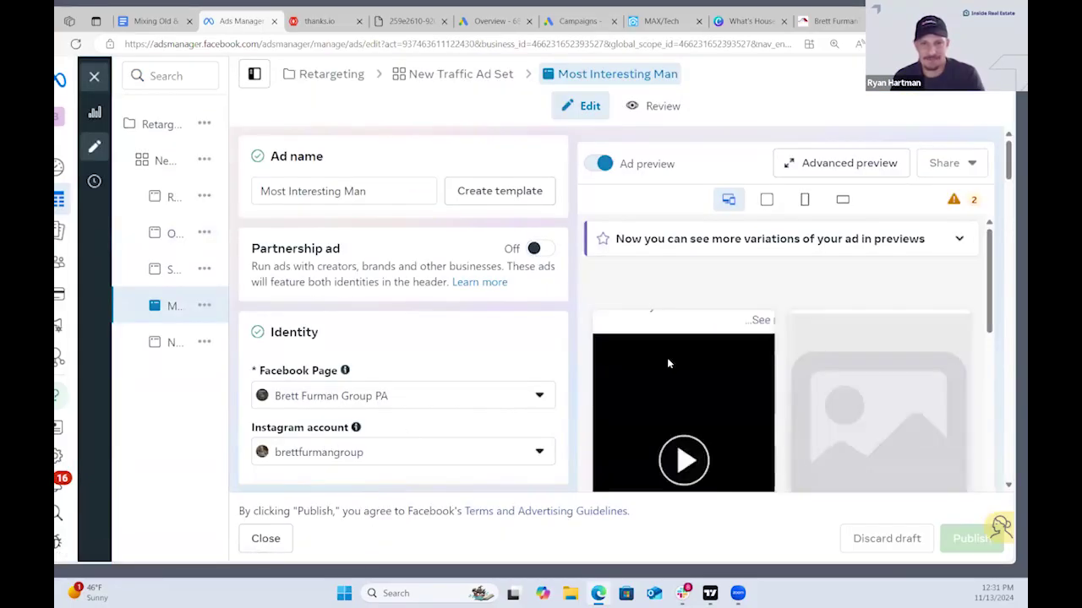
pyautogui.click(745, 310)
# - Play the Most Interesting Man preview video, pause it and review the ad text above it
pyautogui.scroll(-3, 701, 304)
pyautogui.click(683, 292)
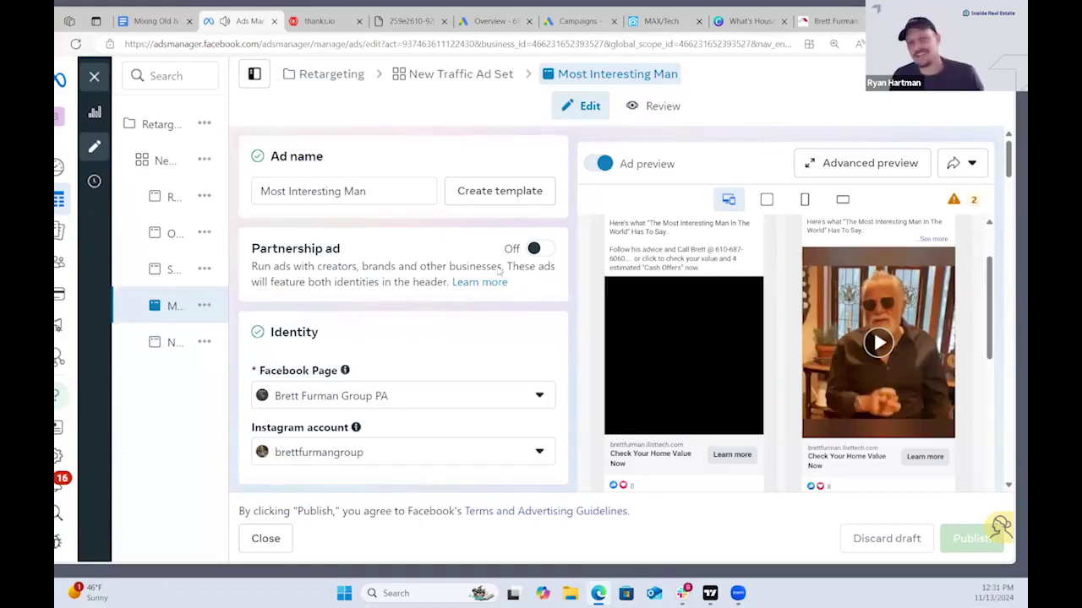
pyautogui.click(701, 367)
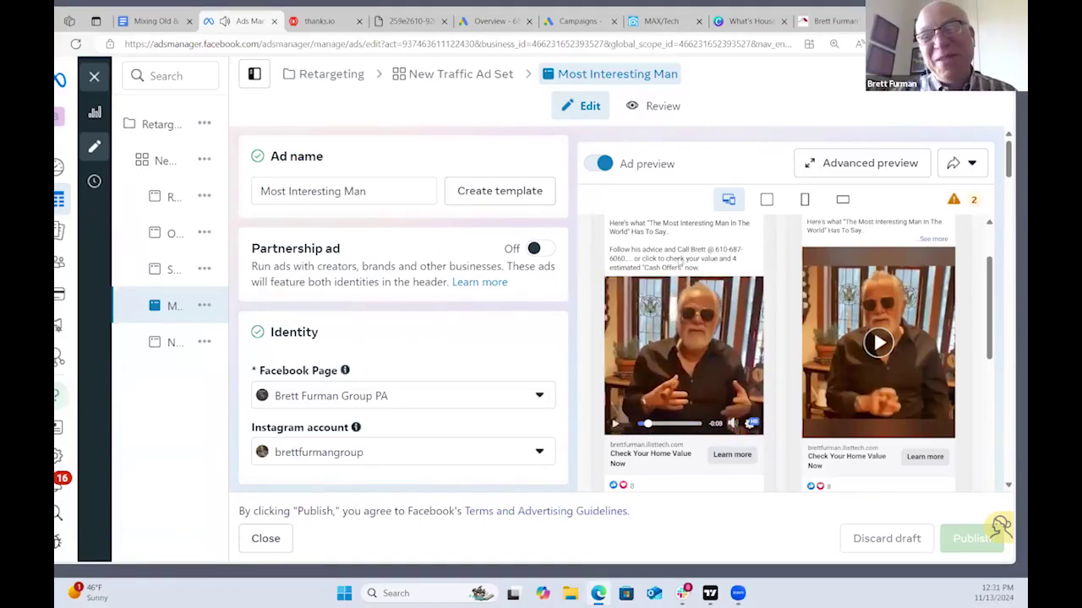
pyautogui.scroll(1, 694, 285)
pyautogui.scroll(2, 694, 285)
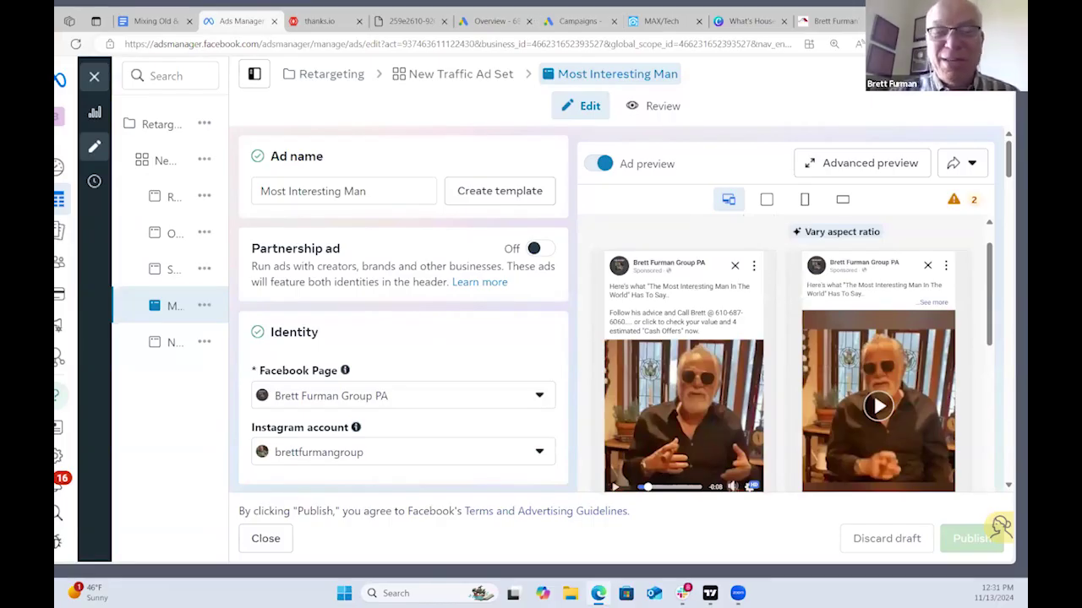
# - Search the web for "cameo ads" in a new browser tab and open the Cameo for Business site
pyautogui.hotkey('ctrl', 't')
pyautogui.write('cameo')
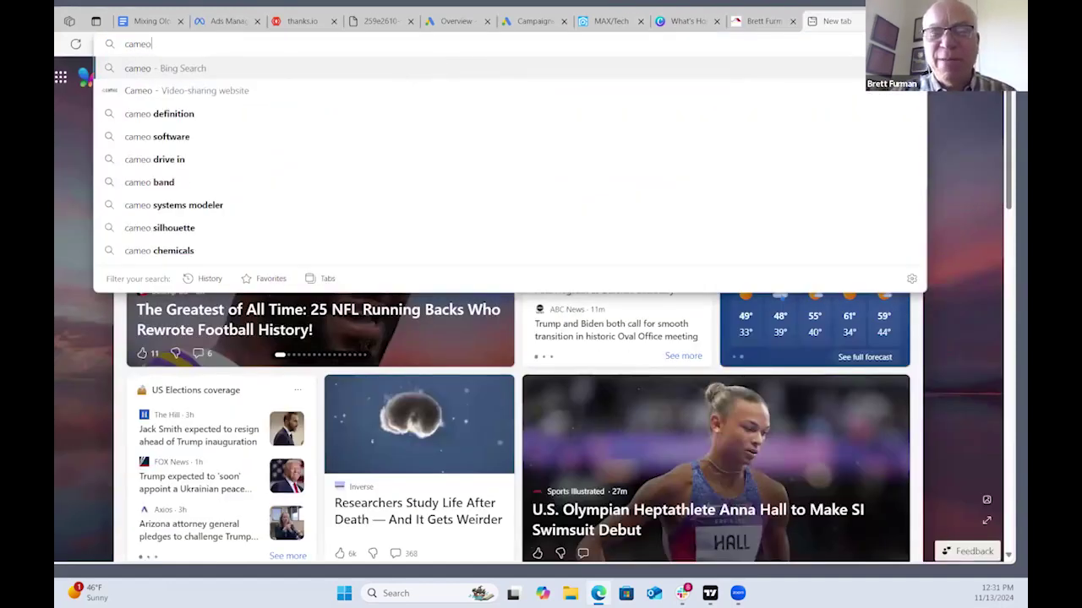
pyautogui.write(' ads')
pyautogui.press('Return')
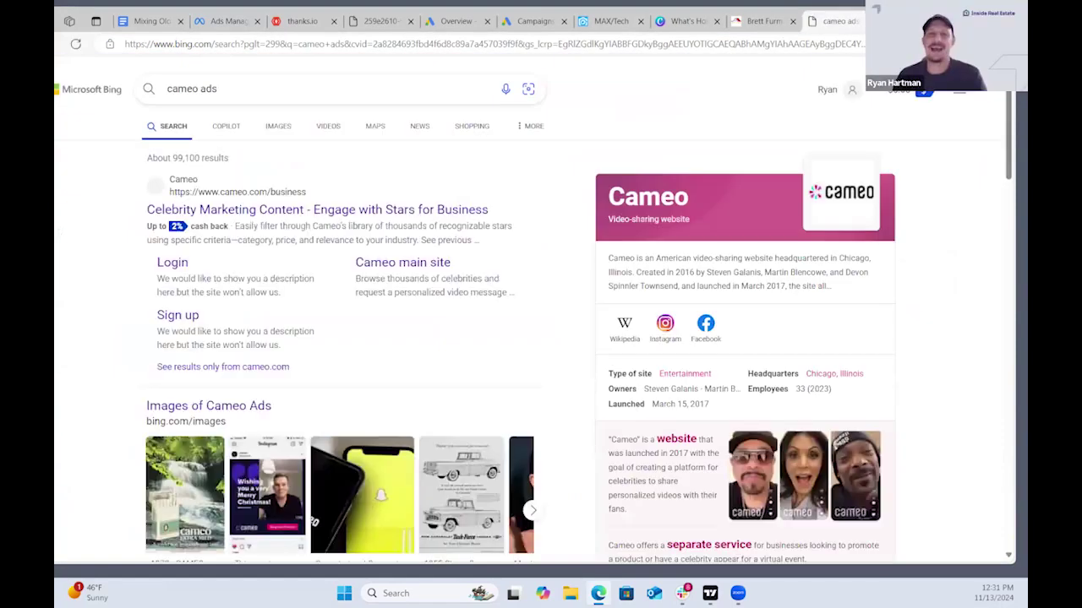
pyautogui.click(222, 213)
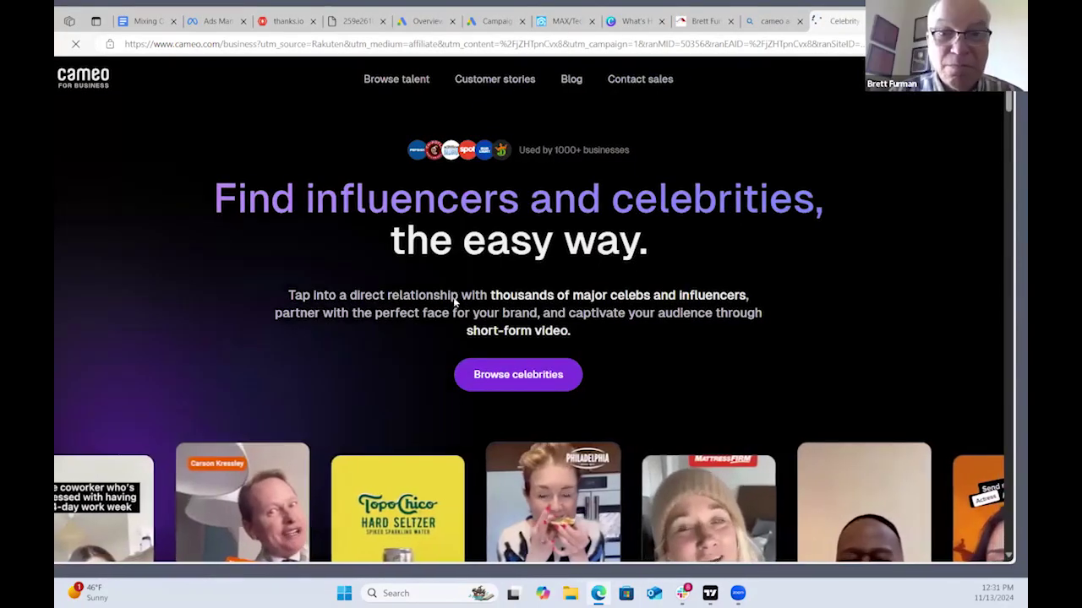
# - Look through Cameo's sample celebrity ads and the talent listing with video prices
pyautogui.scroll(-4, 724, 261)
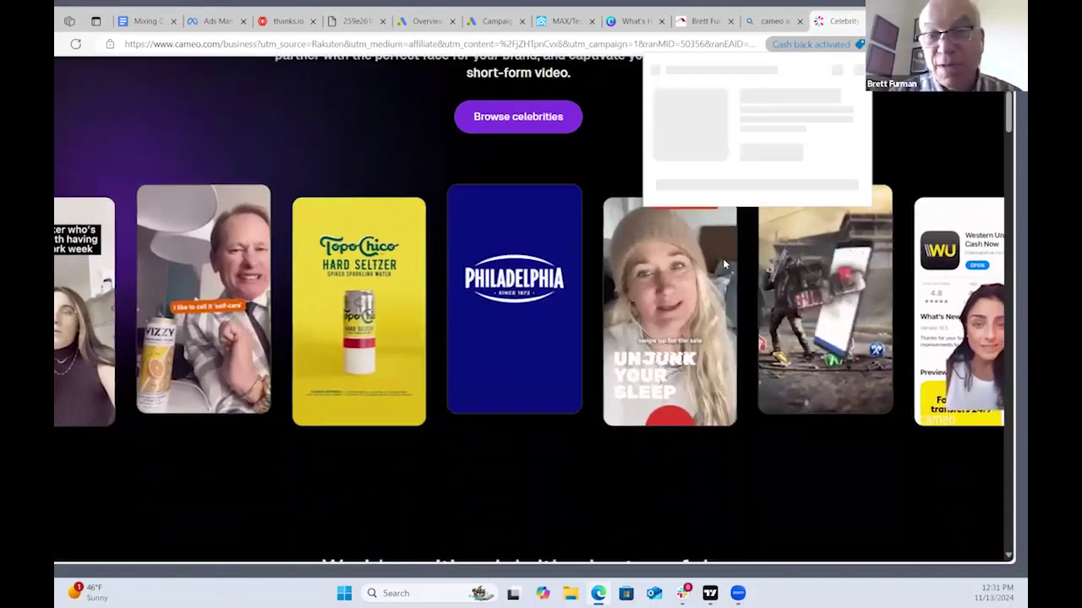
pyautogui.scroll(-5, 724, 265)
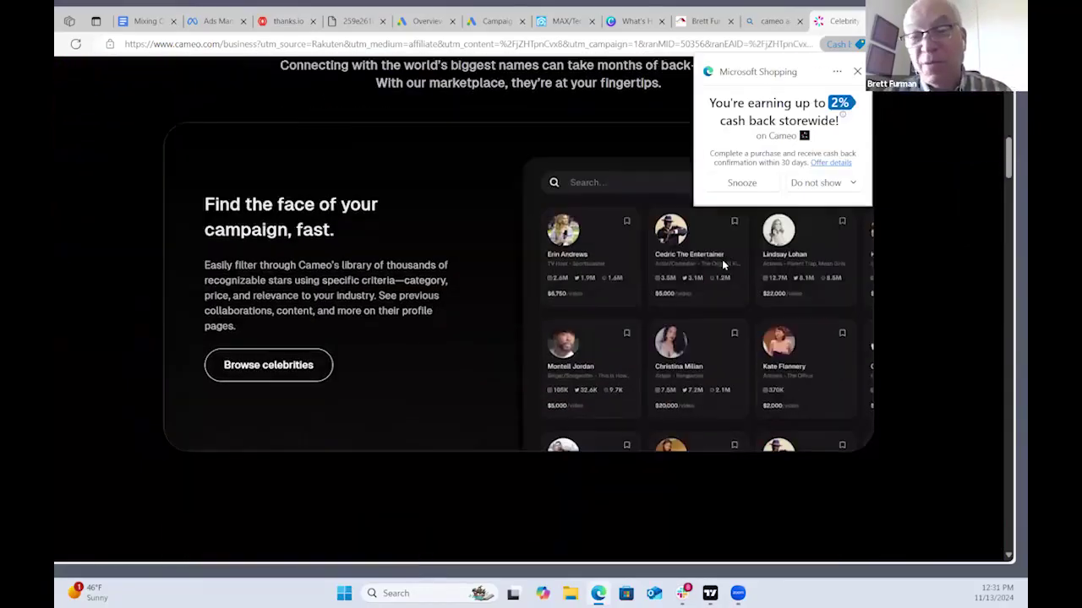
pyautogui.scroll(5, 723, 265)
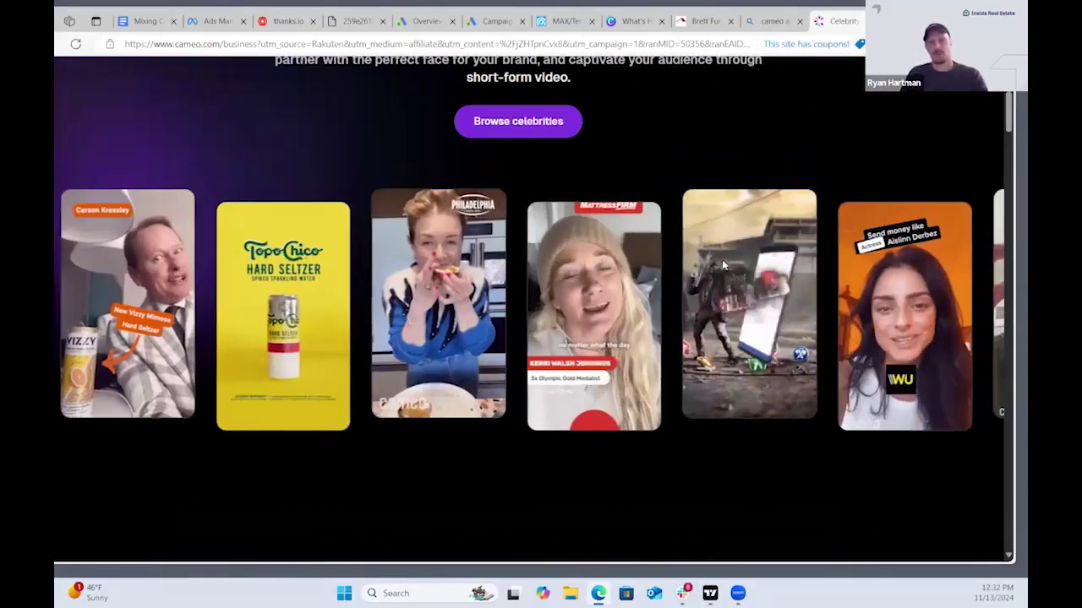
pyautogui.scroll(-8, 717, 264)
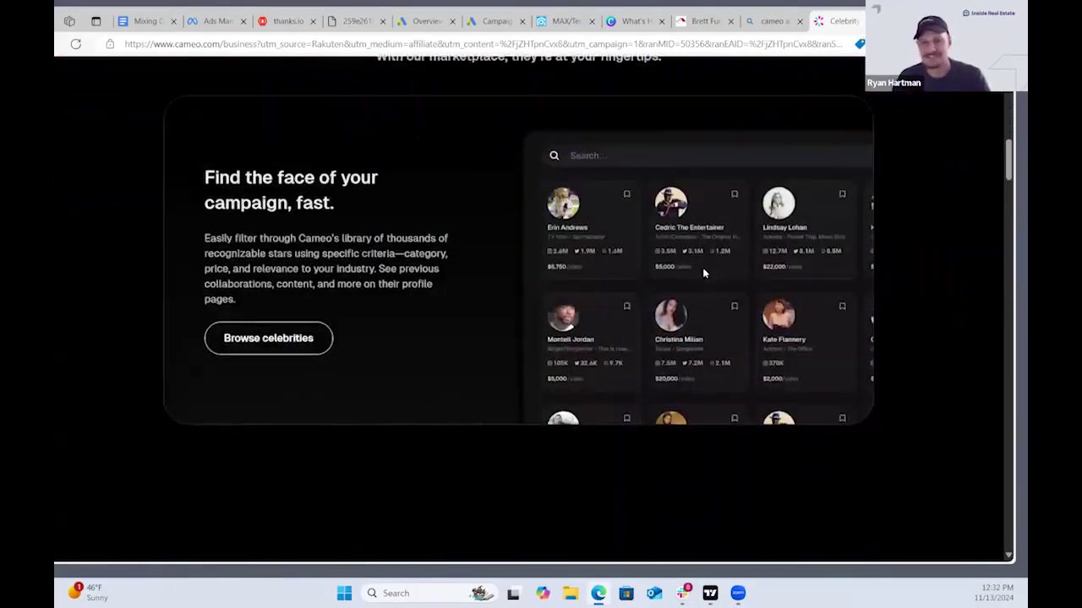
pyautogui.scroll(15, 698, 274)
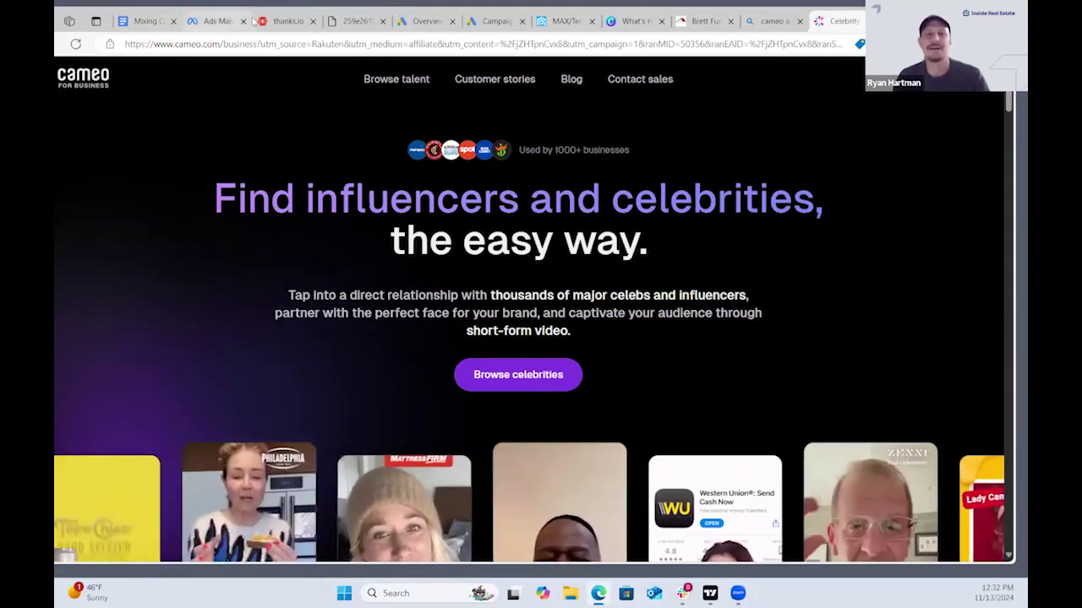
# - Return to Ads Manager, close the Most Interesting Man ad editor and review the results column in the ads list
pyautogui.hotkey('ctrl', 'shift', 'Tab')
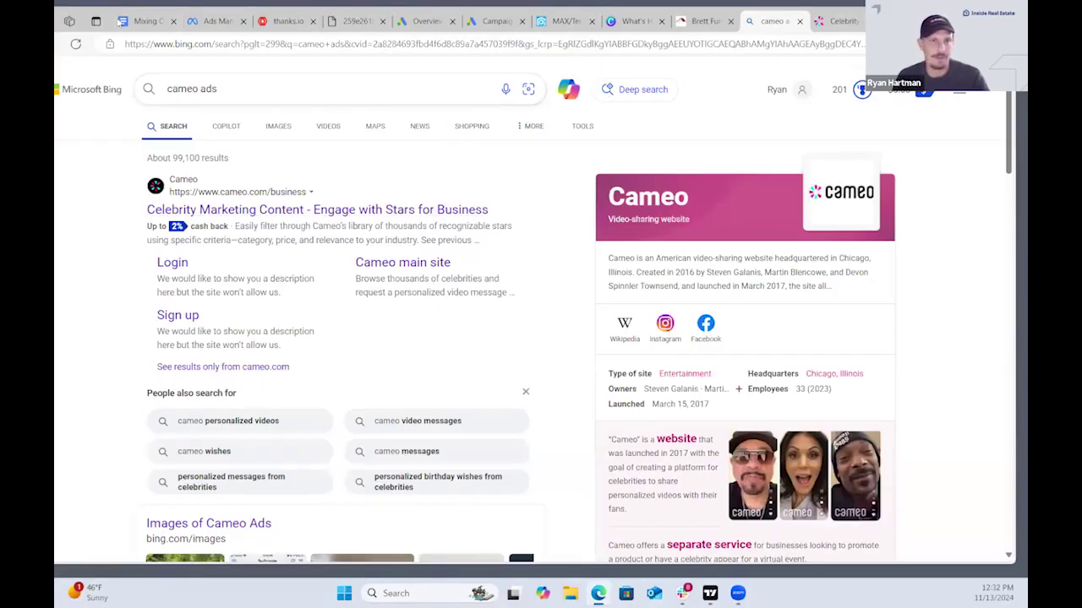
pyautogui.click(202, 22)
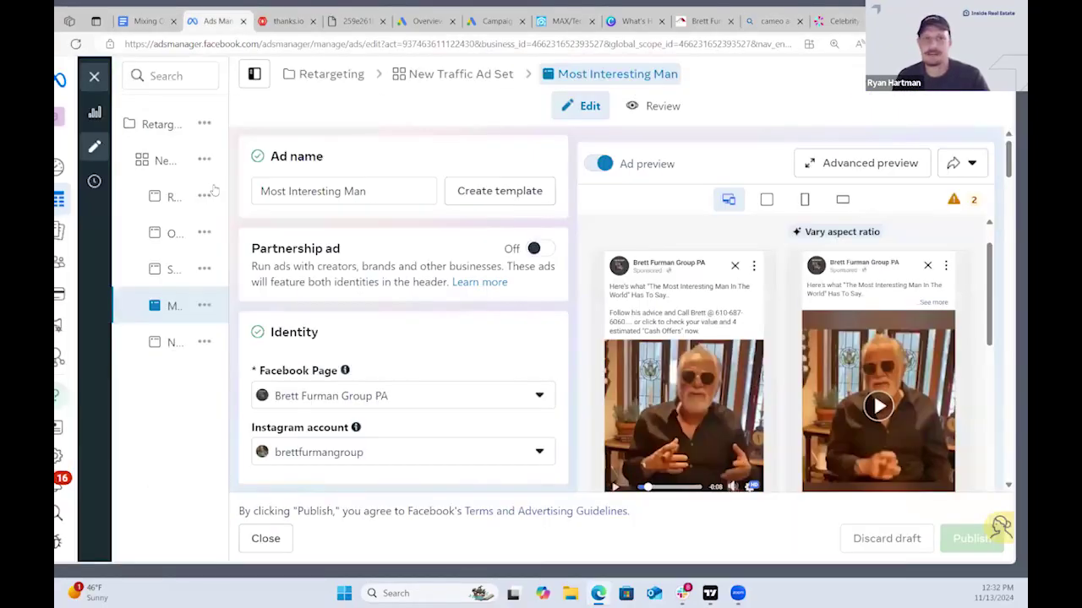
pyautogui.moveTo(216, 190)
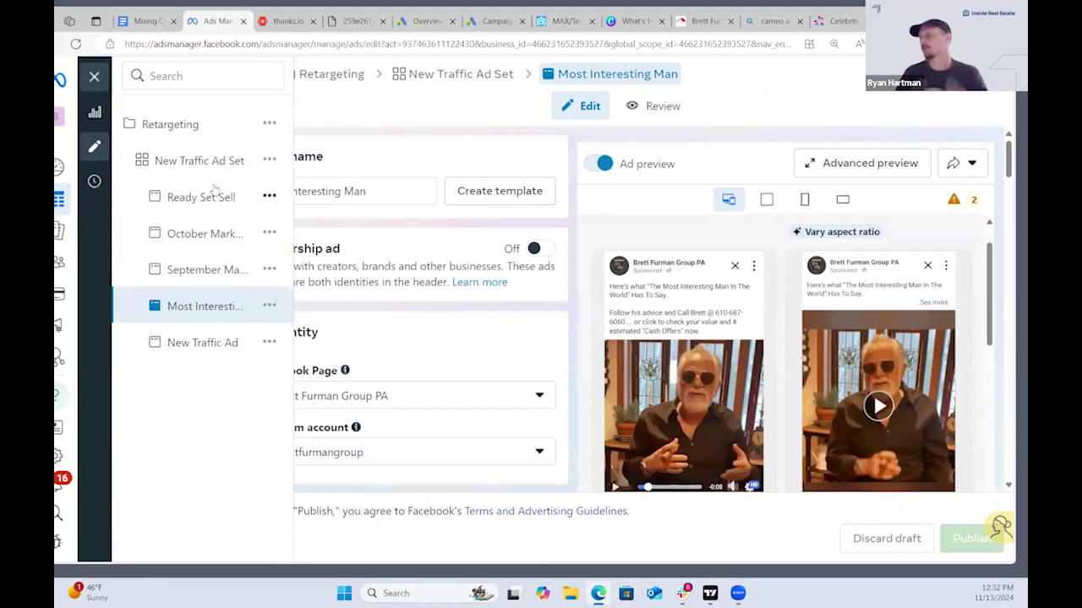
pyautogui.click(94, 77)
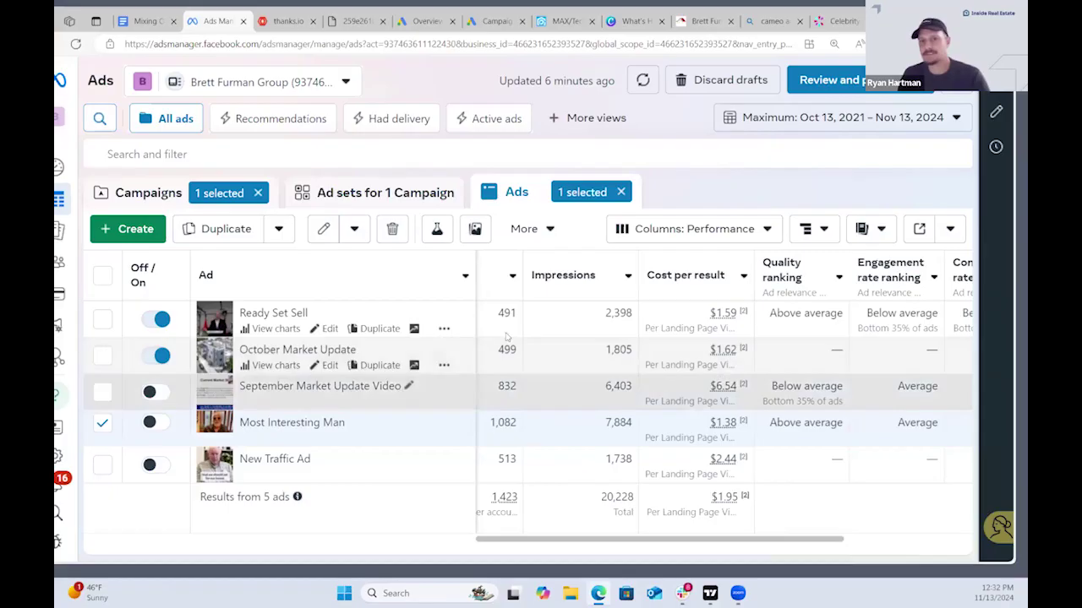
pyautogui.moveTo(504, 497)
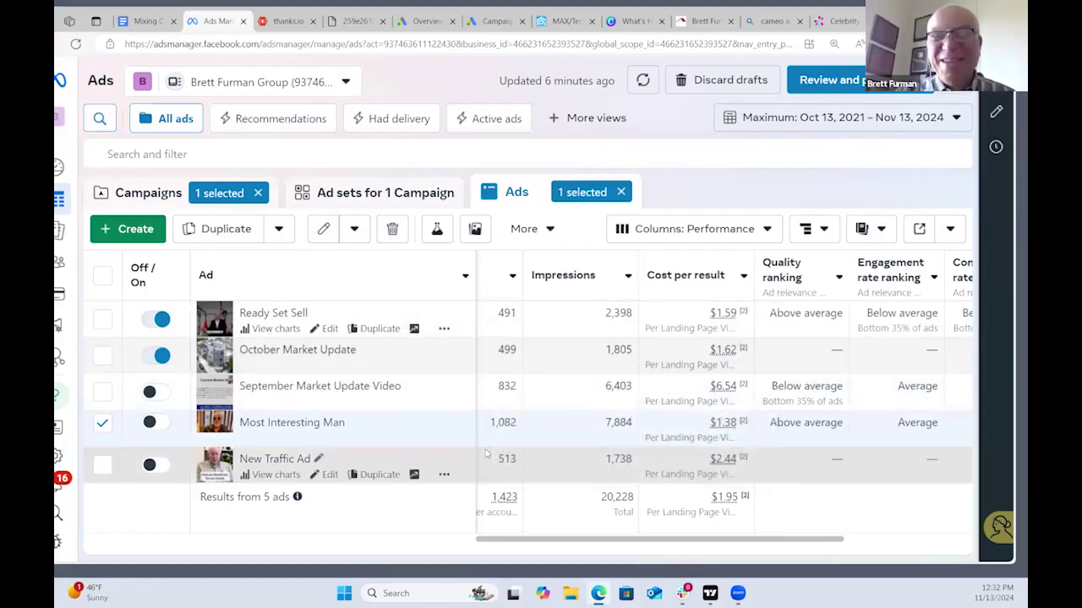
# - Return to the strategies outline document and open its Google Ads link
pyautogui.click(145, 21)
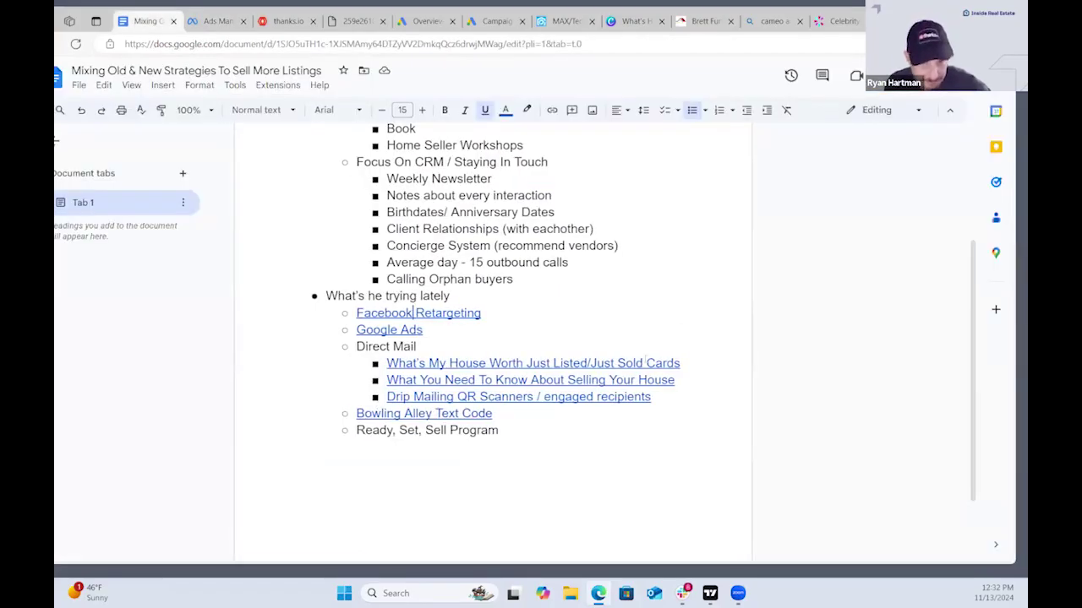
pyautogui.moveTo(412, 330)
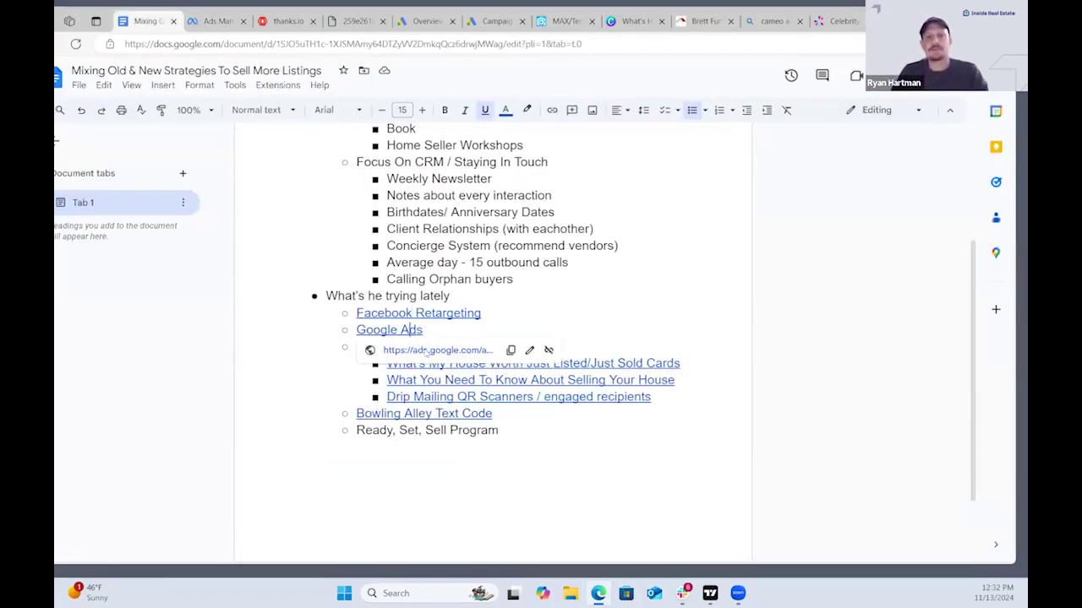
pyautogui.click(426, 352)
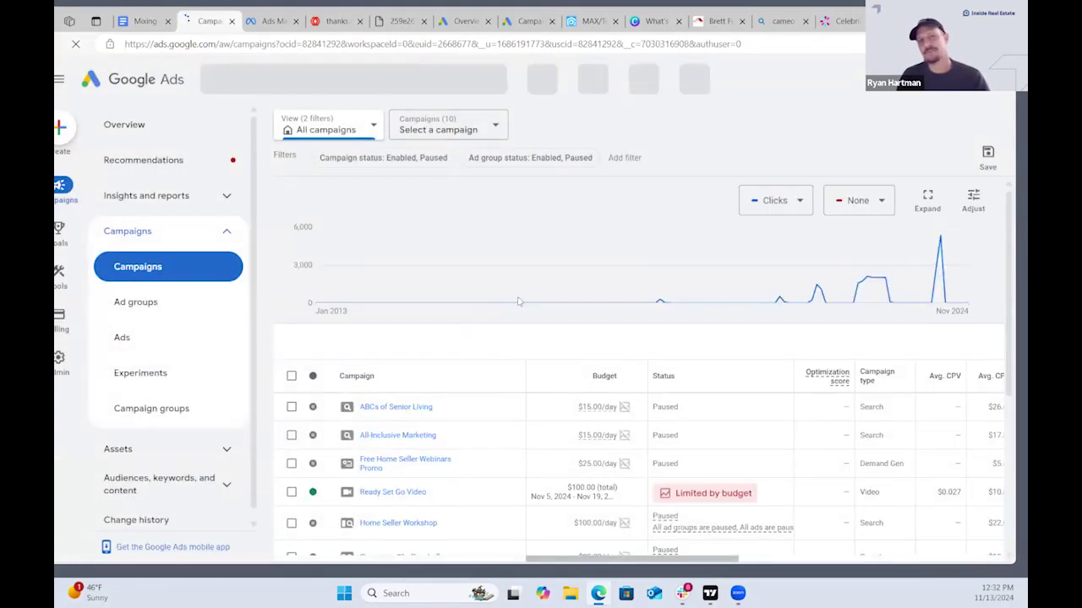
# - Examine the Ready Set Go Video campaign's budget, cost per view, interaction rate, cost and clicks in the campaigns table
pyautogui.scroll(-2, 536, 279)
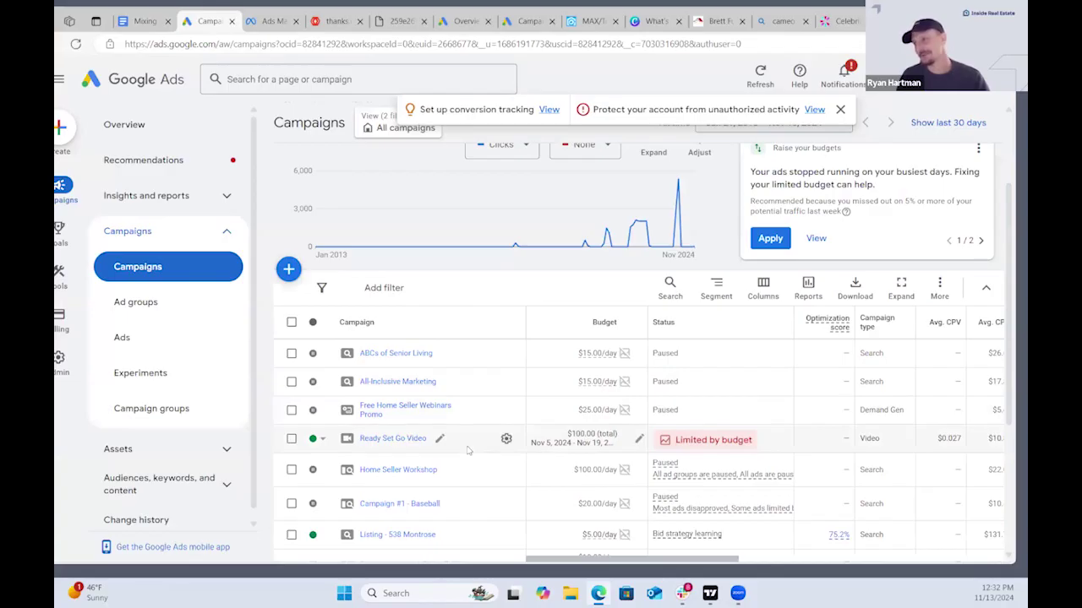
pyautogui.moveTo(571, 559); pyautogui.dragTo(651, 559)
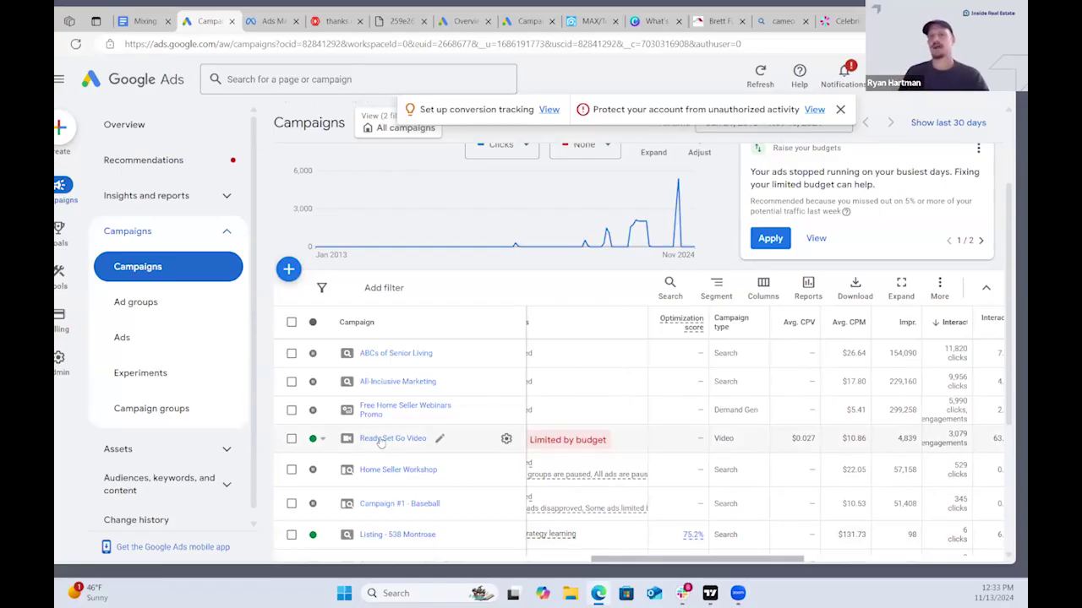
pyautogui.moveTo(638, 565); pyautogui.dragTo(843, 581)
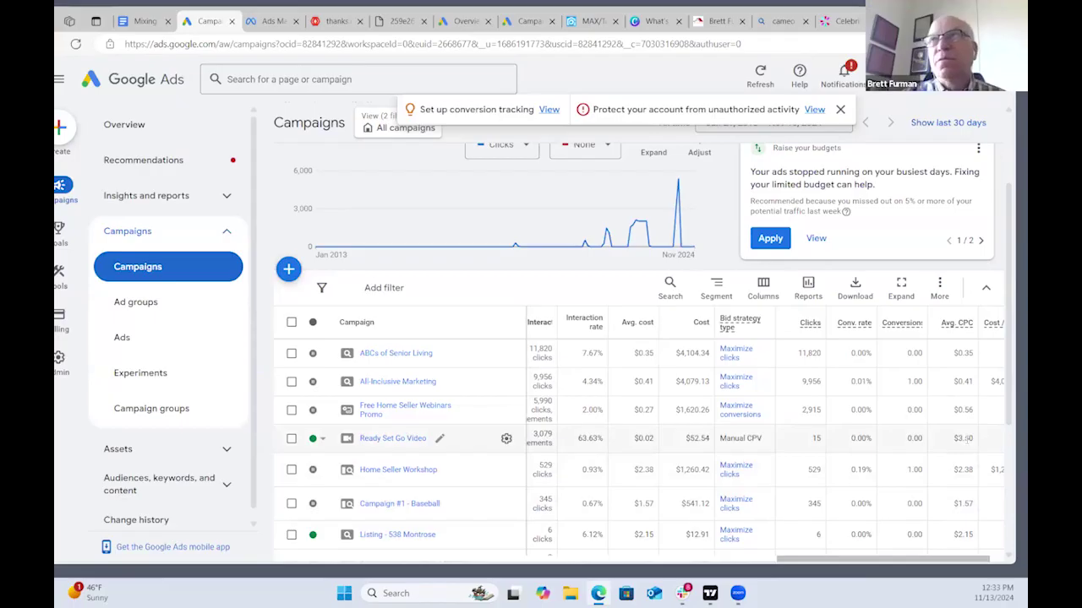
# - Examine the Ready Set Go Video campaign's impressions and average CPV, then check the total rows at the end of the campaigns table
pyautogui.moveTo(842, 559); pyautogui.dragTo(741, 558)
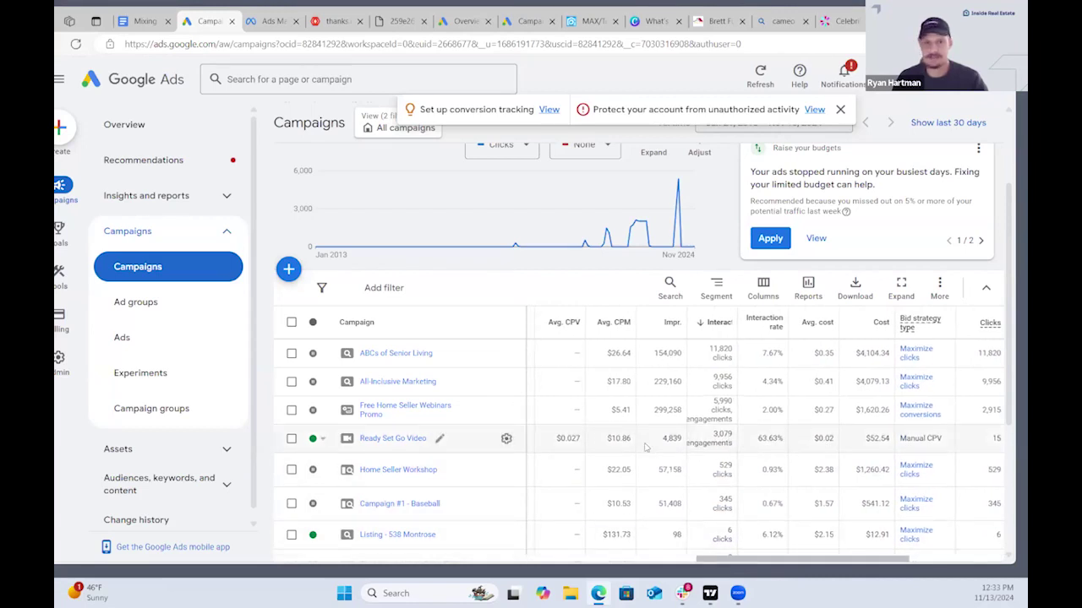
pyautogui.doubleClick(672, 437)
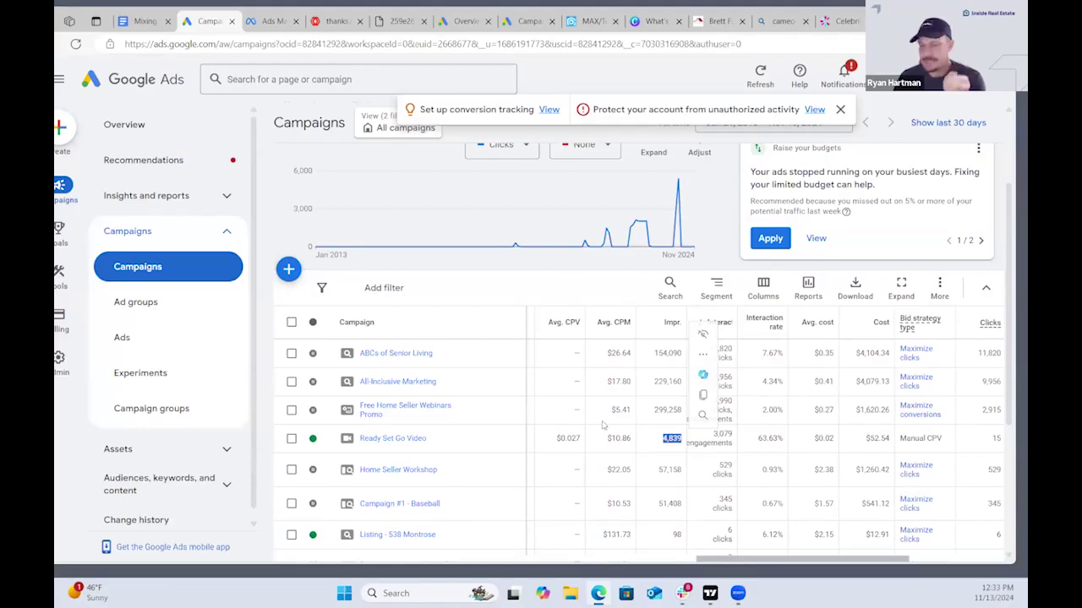
pyautogui.doubleClick(572, 438)
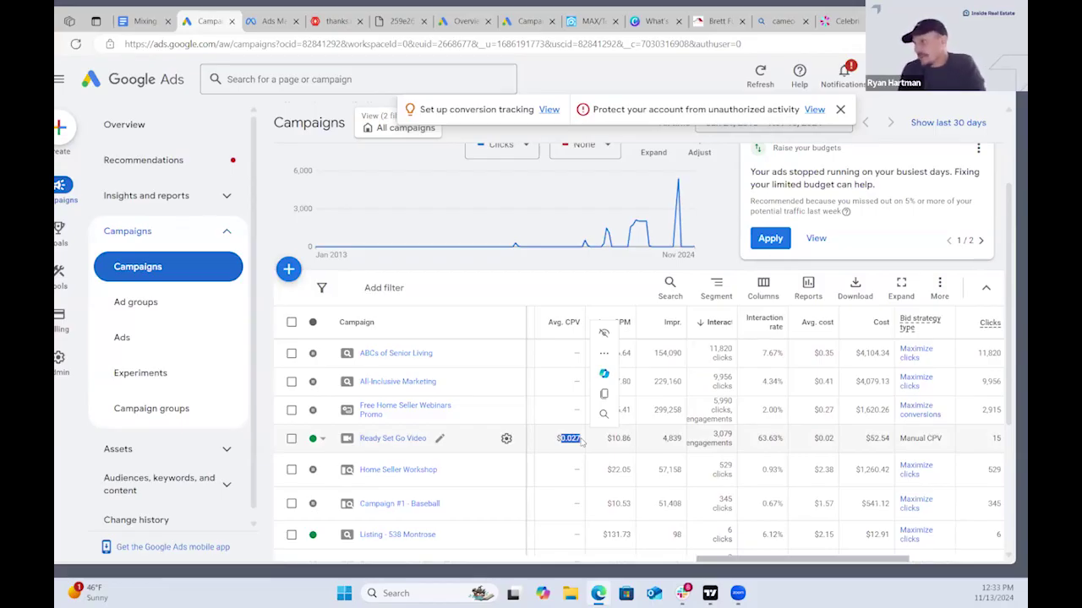
pyautogui.scroll(-1, 507, 422)
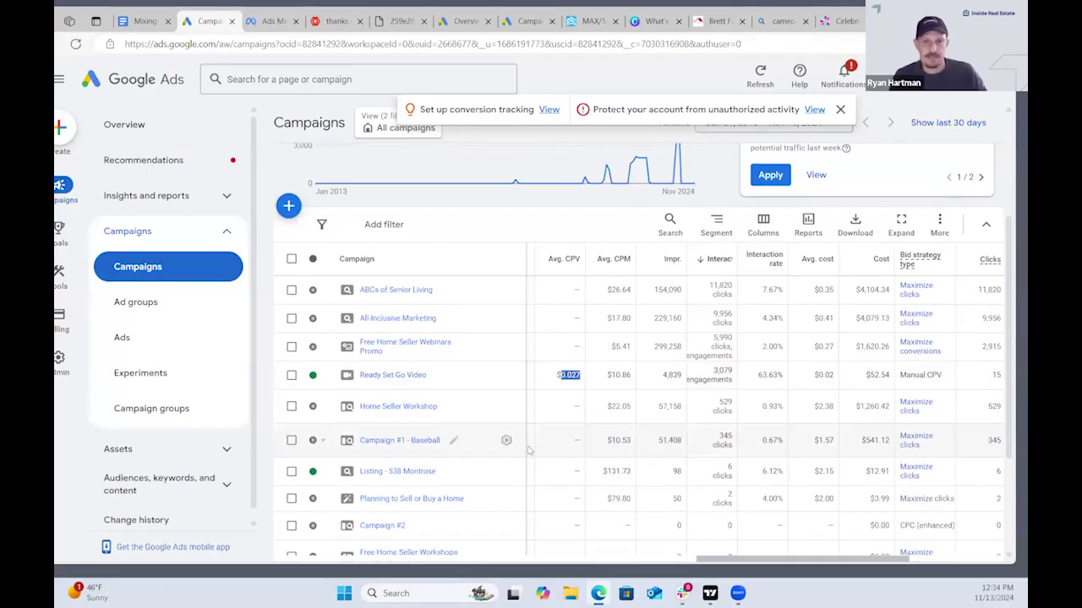
pyautogui.scroll(-1, 402, 419)
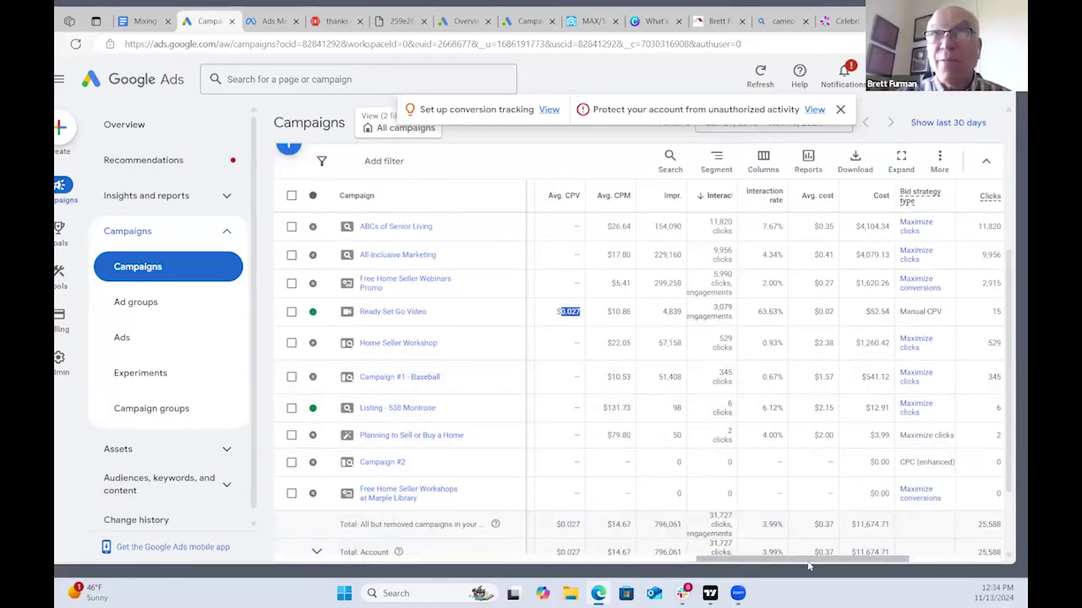
pyautogui.hscroll(3, 798, 563)
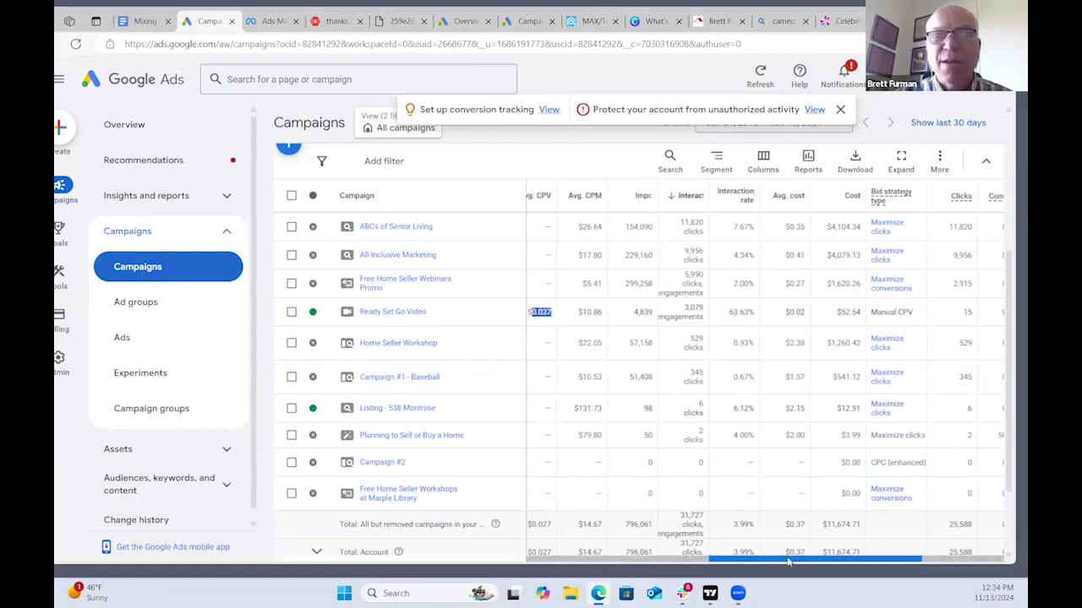
# - Switch to the real estate team's website and go from the Home Concierge Service page to its home page
pyautogui.click(716, 21)
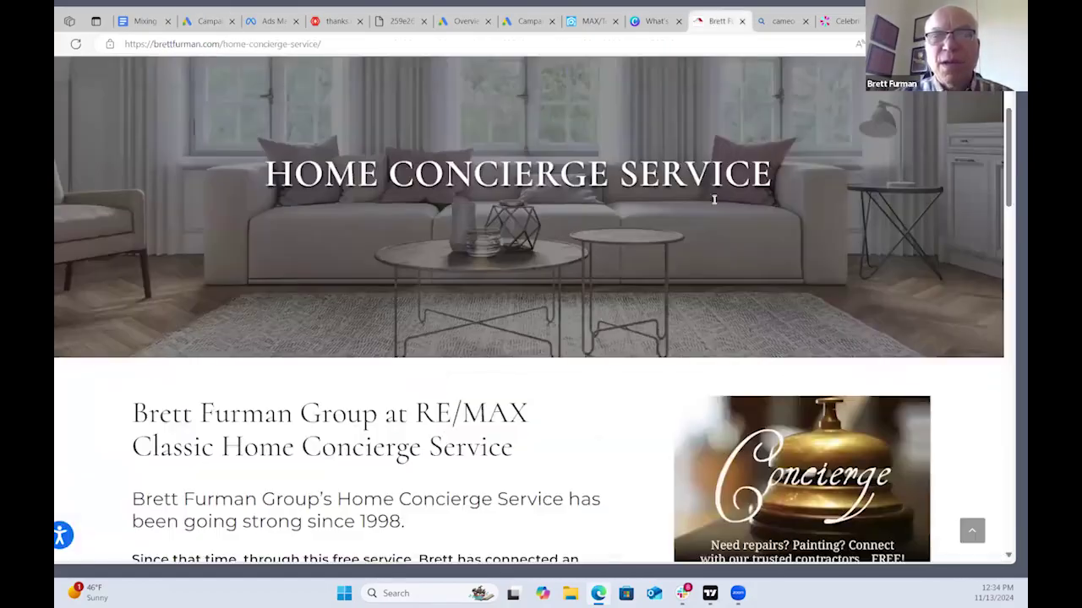
pyautogui.scroll(3, 714, 199)
pyautogui.click(463, 144)
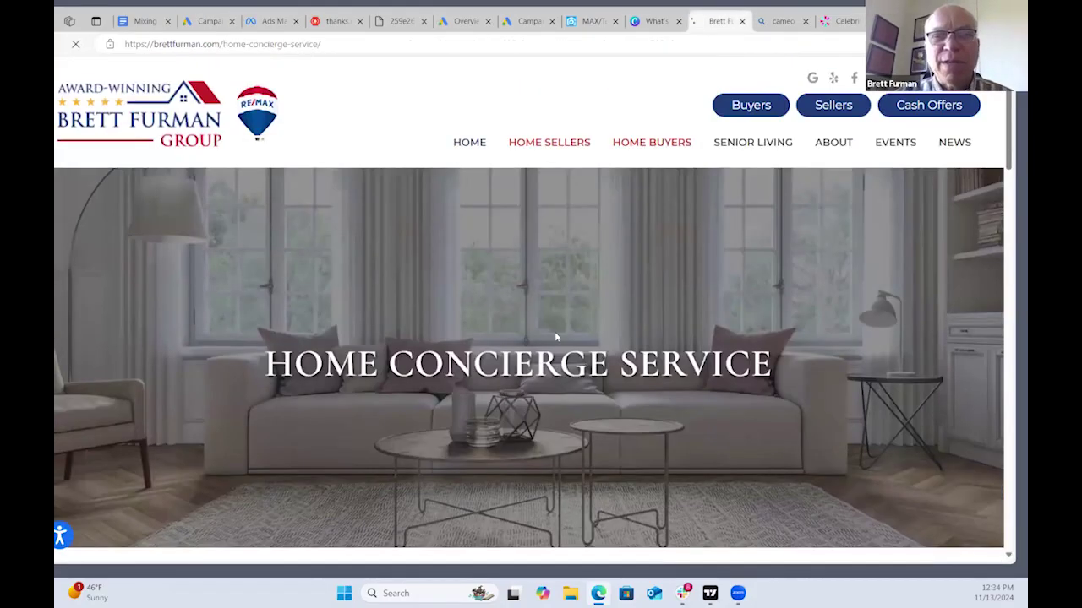
# - Look through the home page's Buyers, Sellers and Cash Offers cards, Pie Day offer, Proven Performance figures and team section
pyautogui.scroll(-5, 602, 321)
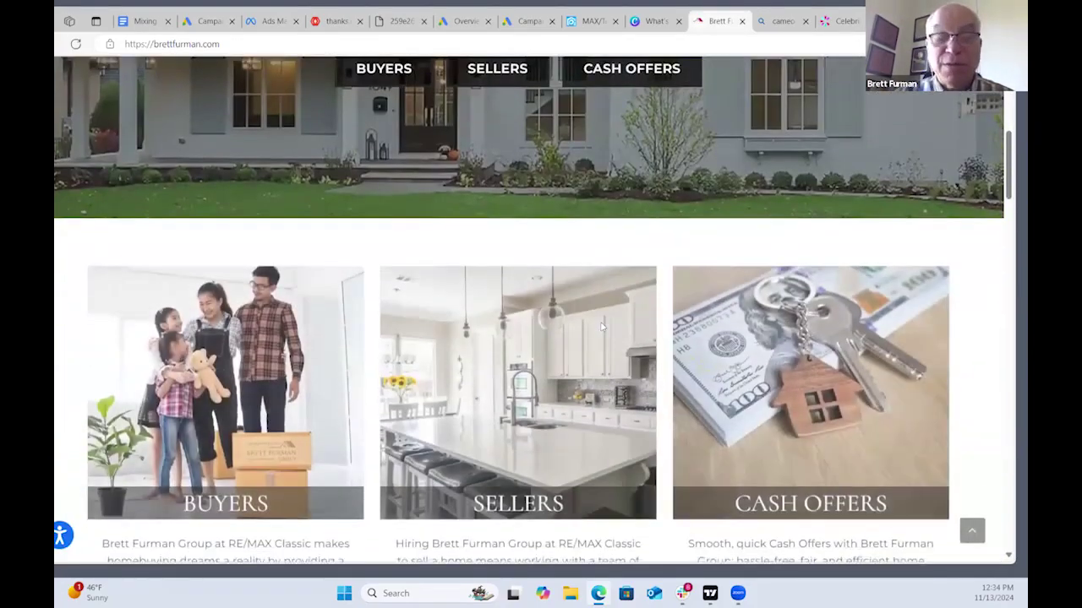
pyautogui.scroll(-3, 602, 327)
pyautogui.scroll(-3, 602, 326)
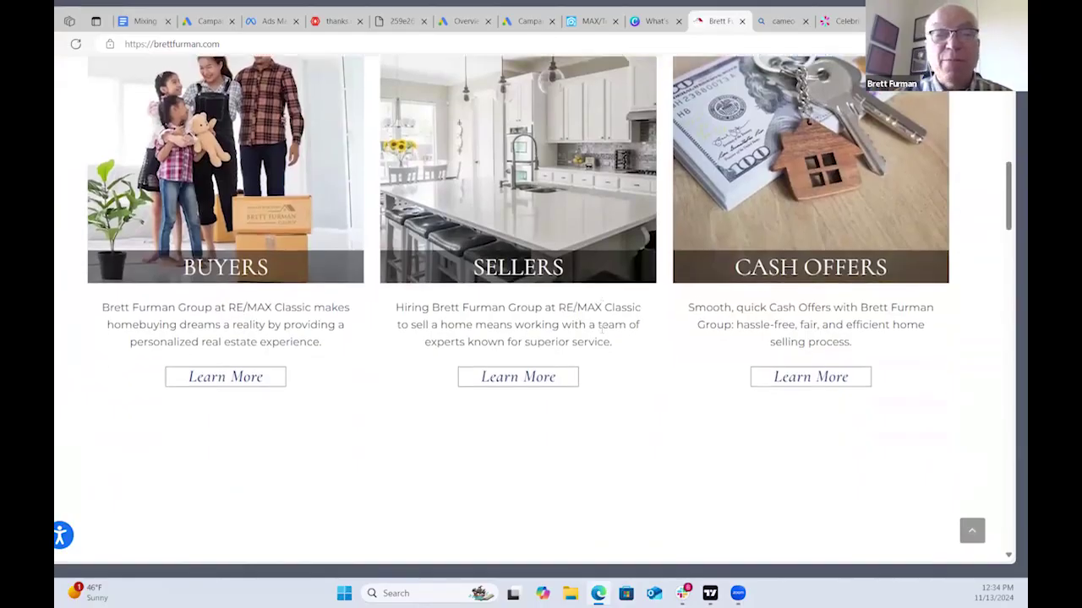
pyautogui.scroll(-3, 602, 339)
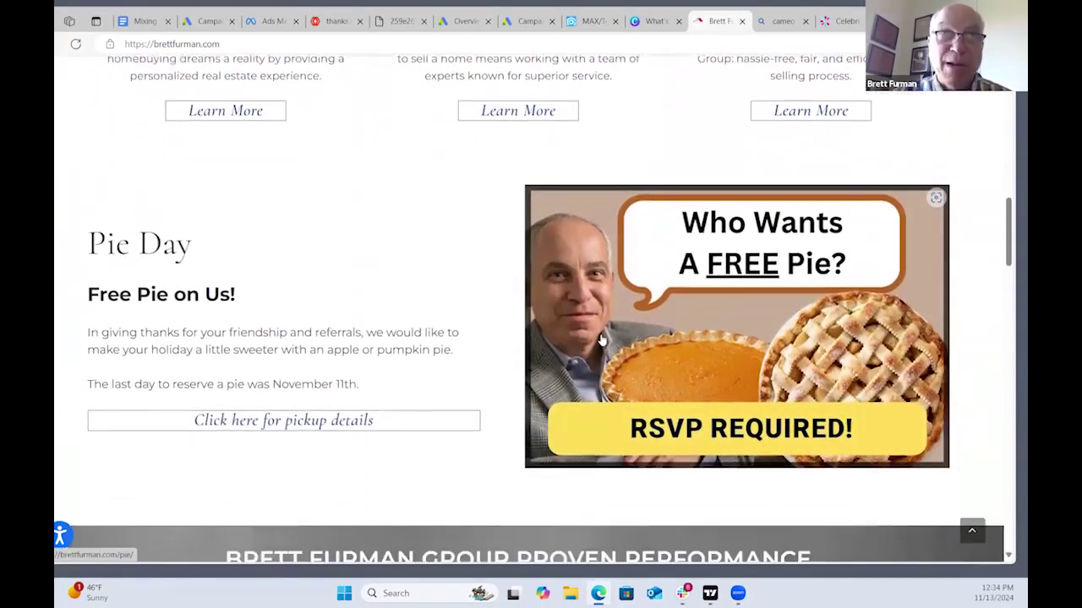
pyautogui.scroll(-3, 595, 360)
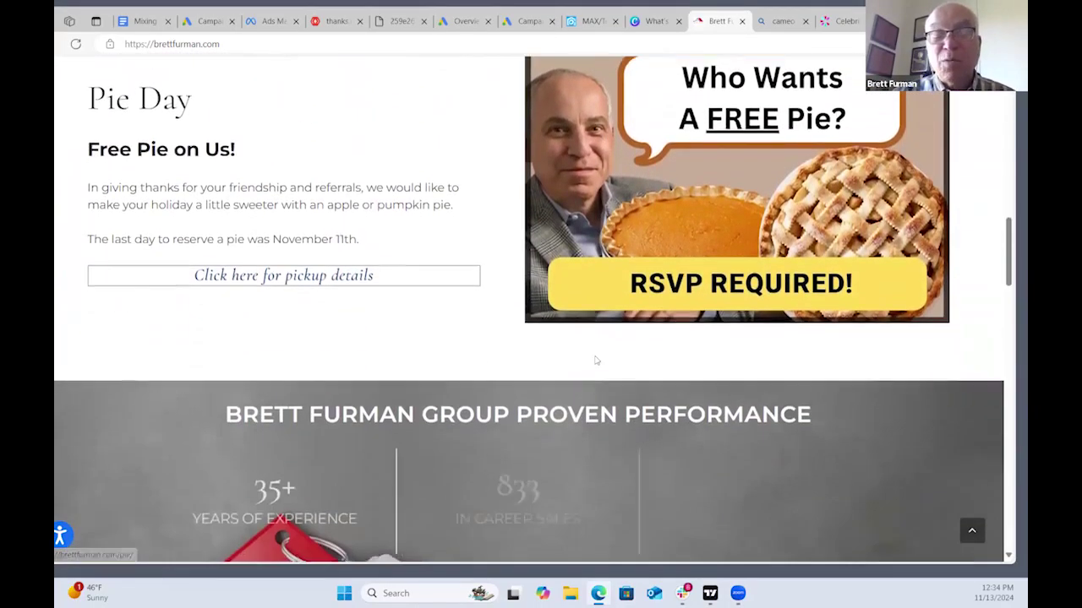
pyautogui.scroll(-1, 618, 345)
pyautogui.scroll(-5, 618, 345)
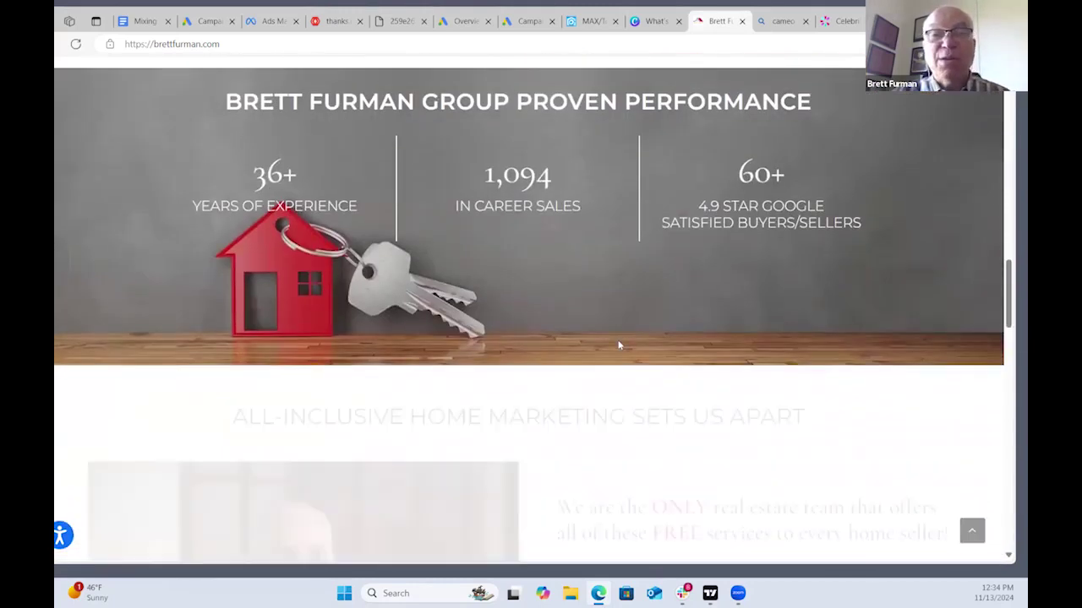
pyautogui.scroll(-7, 619, 344)
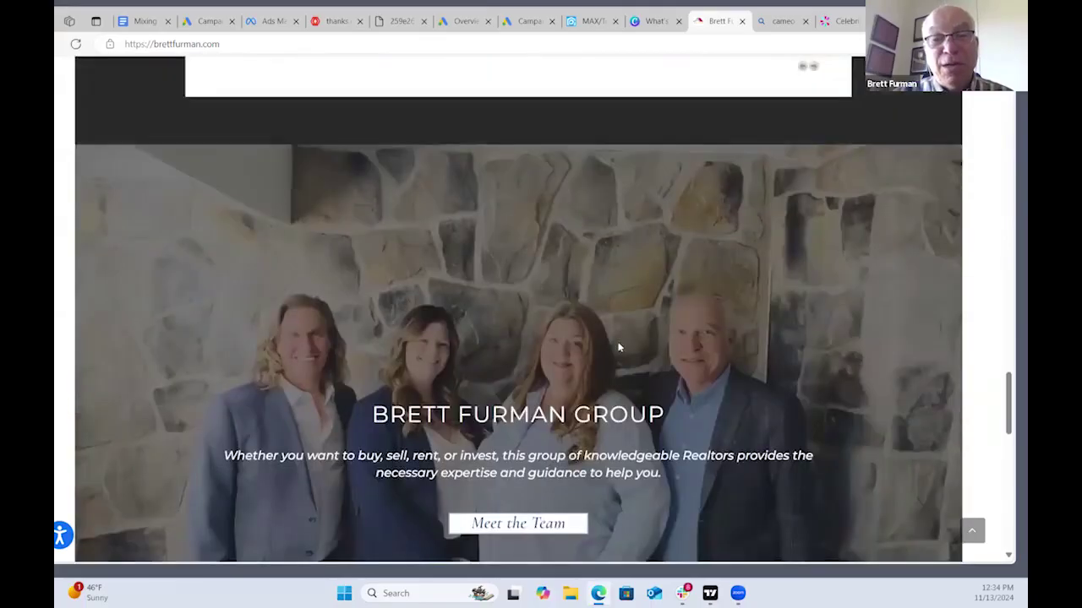
pyautogui.scroll(16, 618, 345)
pyautogui.scroll(8, 618, 345)
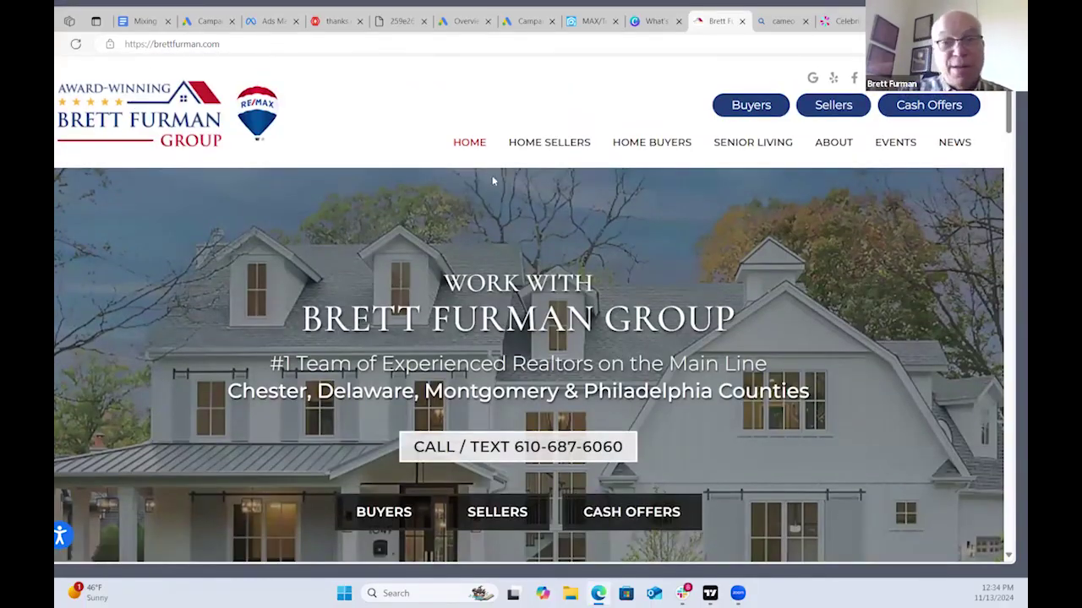
# - Review the Home Sellers options and open the All-Inclusive Marketing page
pyautogui.moveTo(547, 153)
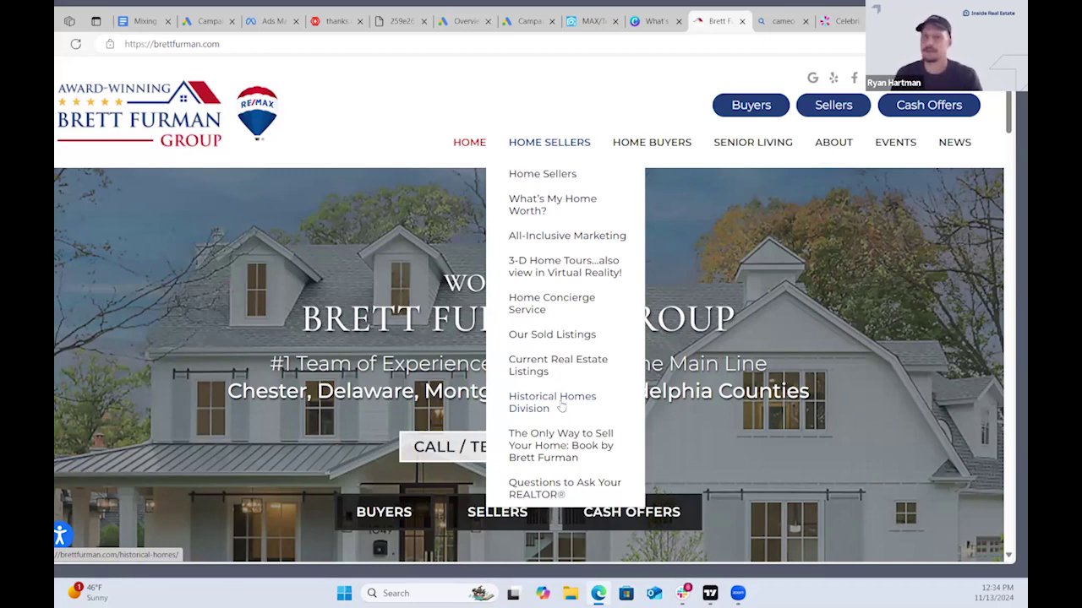
pyautogui.scroll(-5, 647, 302)
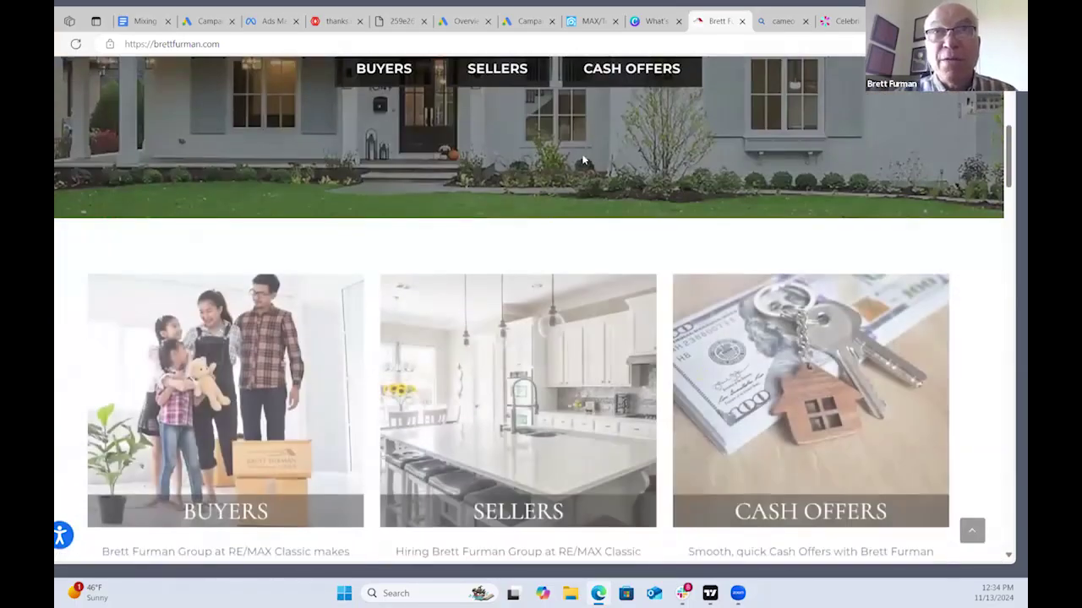
pyautogui.scroll(-5, 582, 160)
pyautogui.scroll(5, 628, 265)
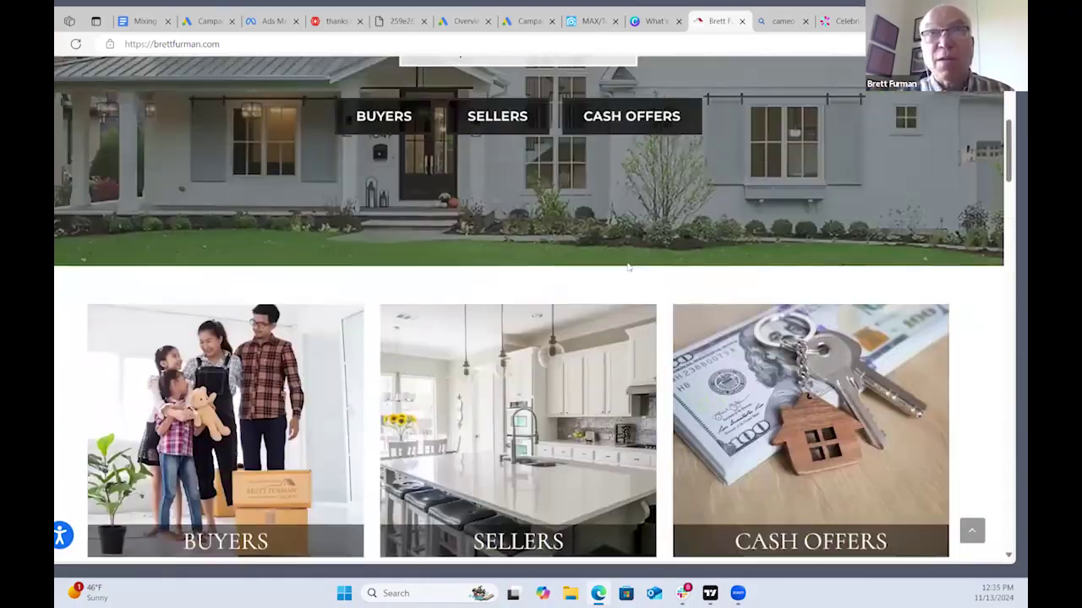
pyautogui.scroll(-1, 626, 264)
pyautogui.scroll(5, 626, 263)
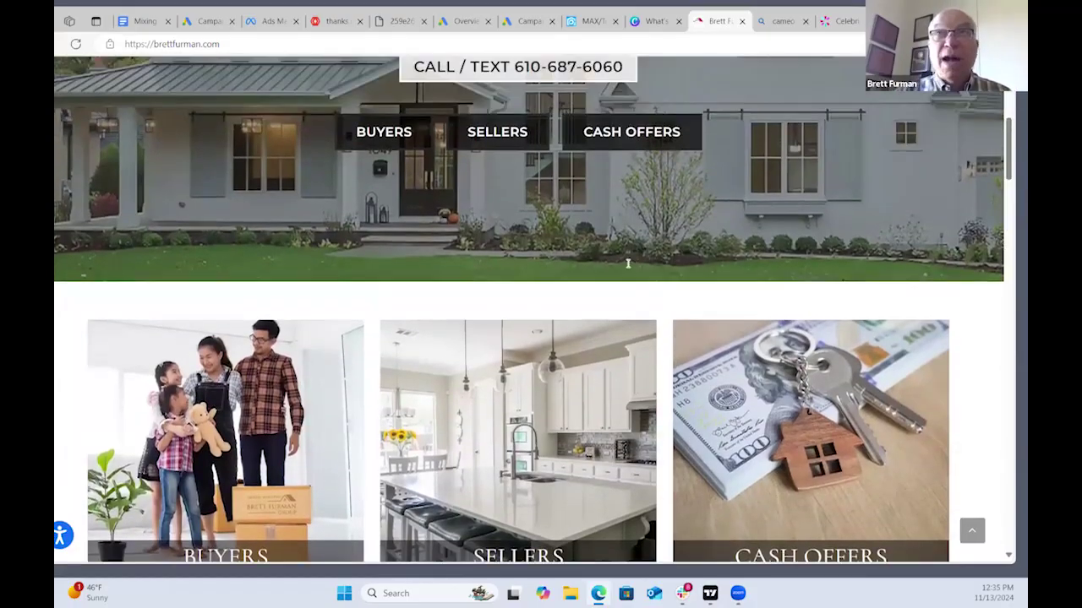
pyautogui.moveTo(570, 91)
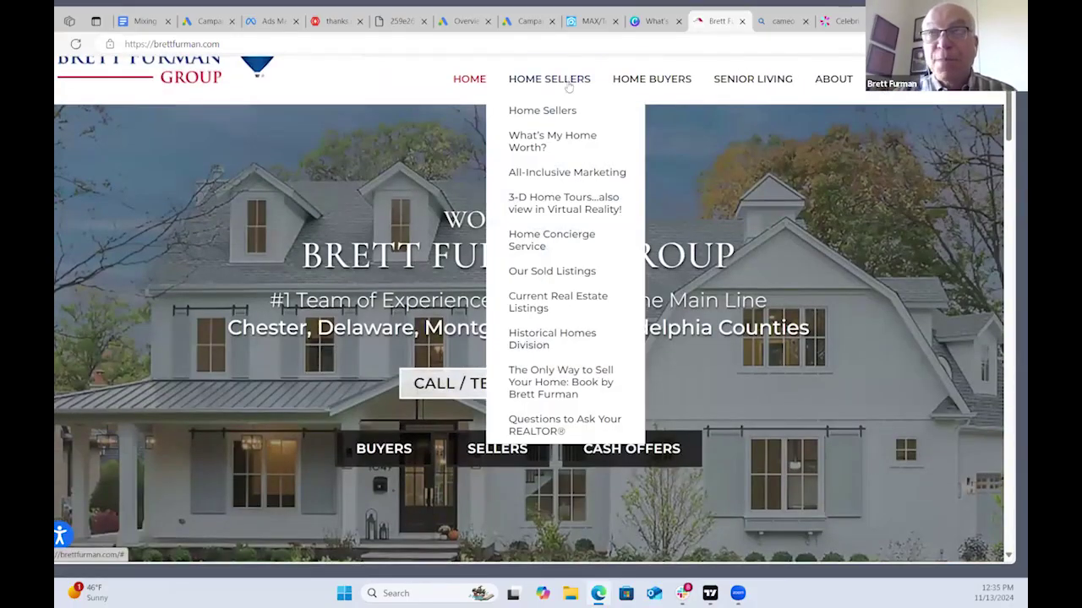
pyautogui.click(560, 178)
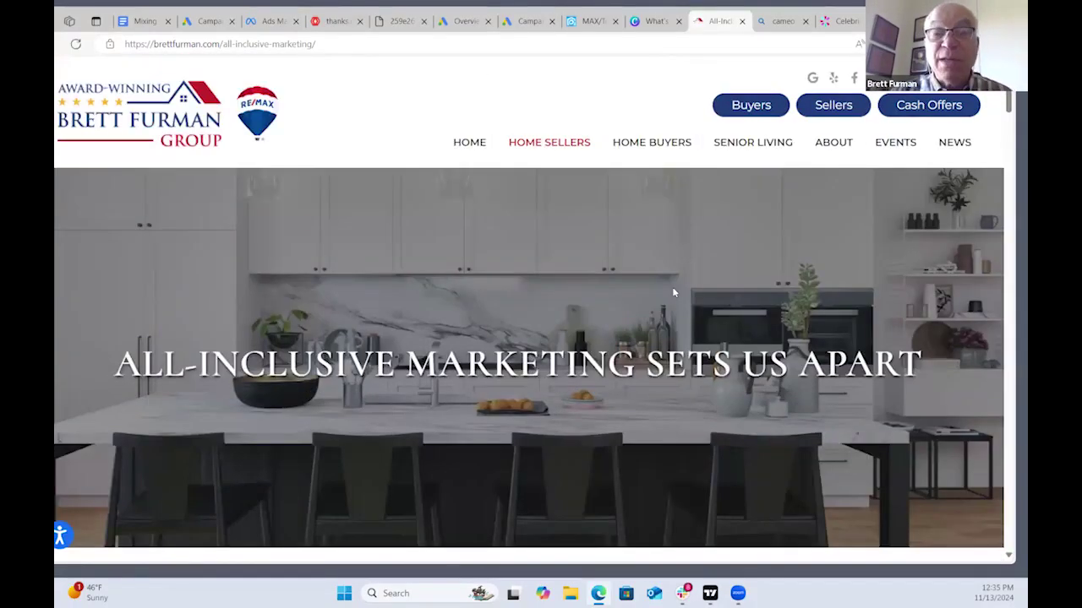
# - Read through the All-Inclusive Marketing page, covering Not All Agents Are Created Equal, Easy Exit Listing Agreement and Three-Dimensional Matterport Tour
pyautogui.scroll(-2, 673, 292)
pyautogui.scroll(-1, 674, 292)
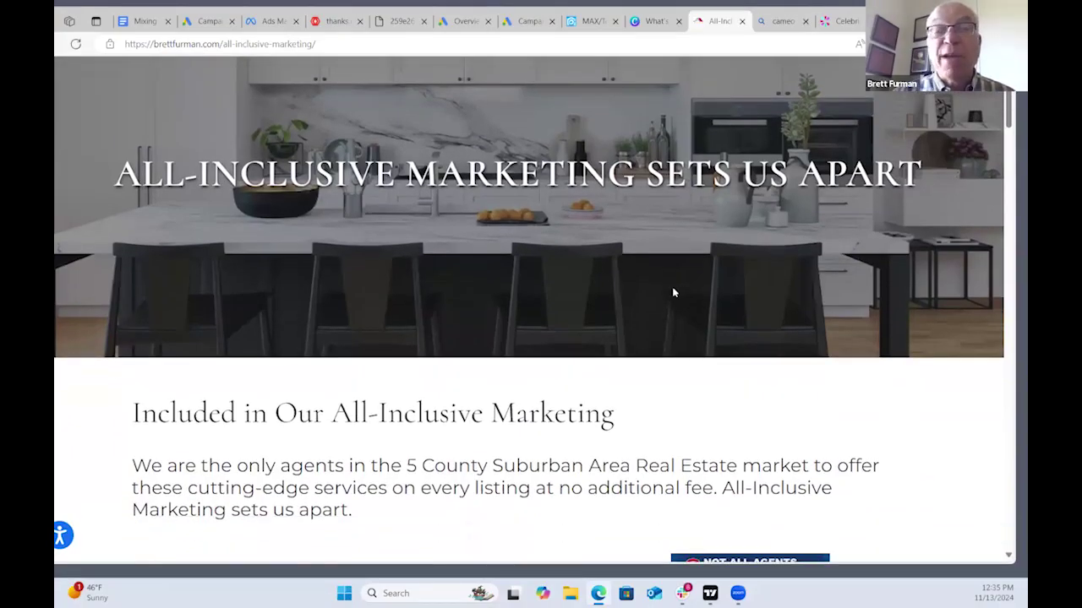
pyautogui.scroll(-2, 673, 293)
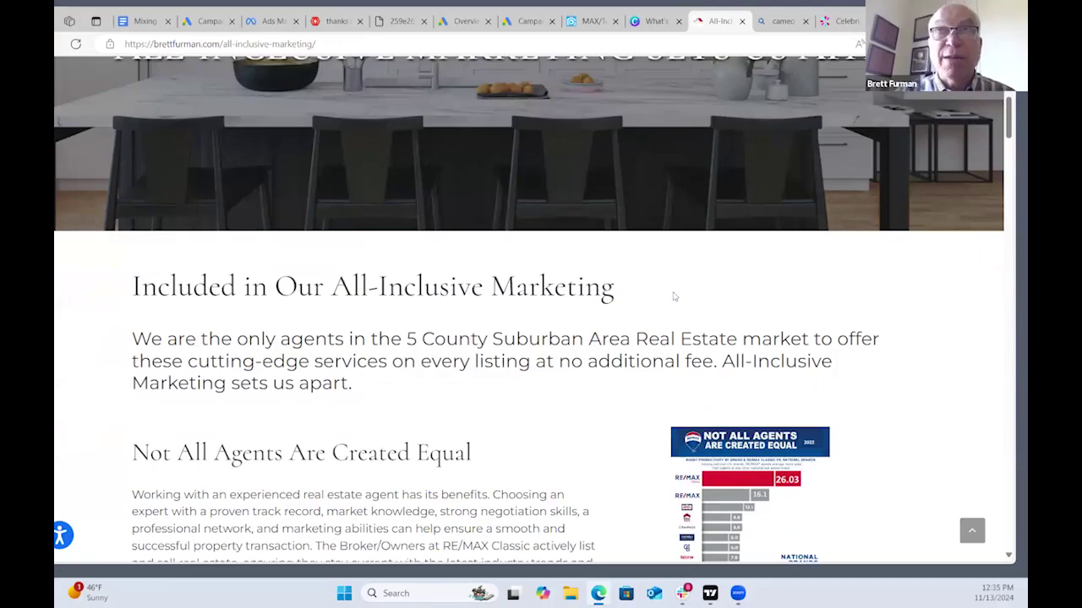
pyautogui.scroll(-1, 673, 297)
pyautogui.scroll(-1, 673, 296)
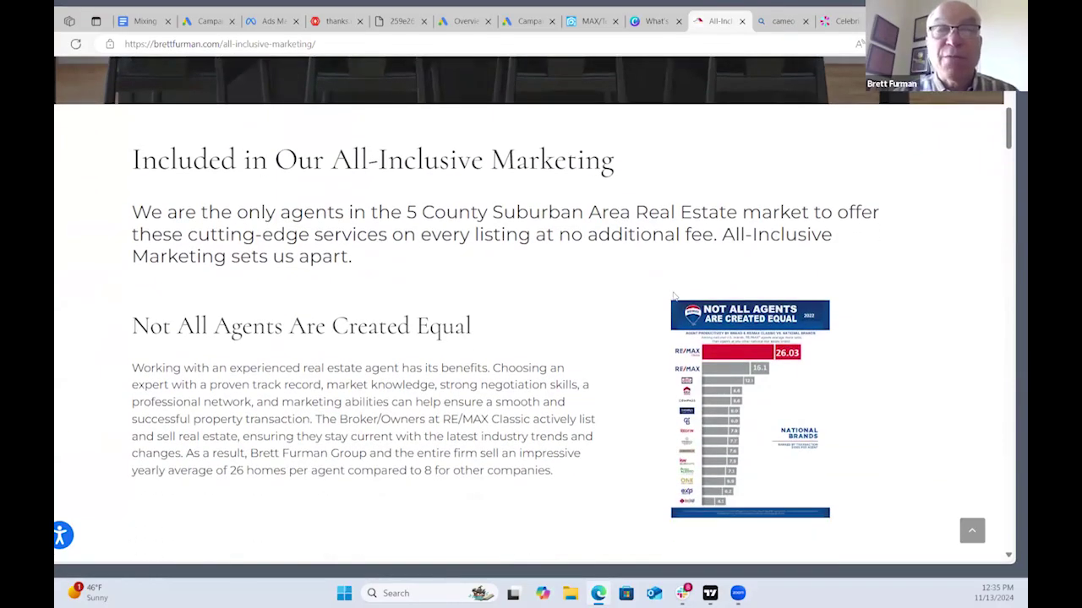
pyautogui.scroll(-1, 674, 295)
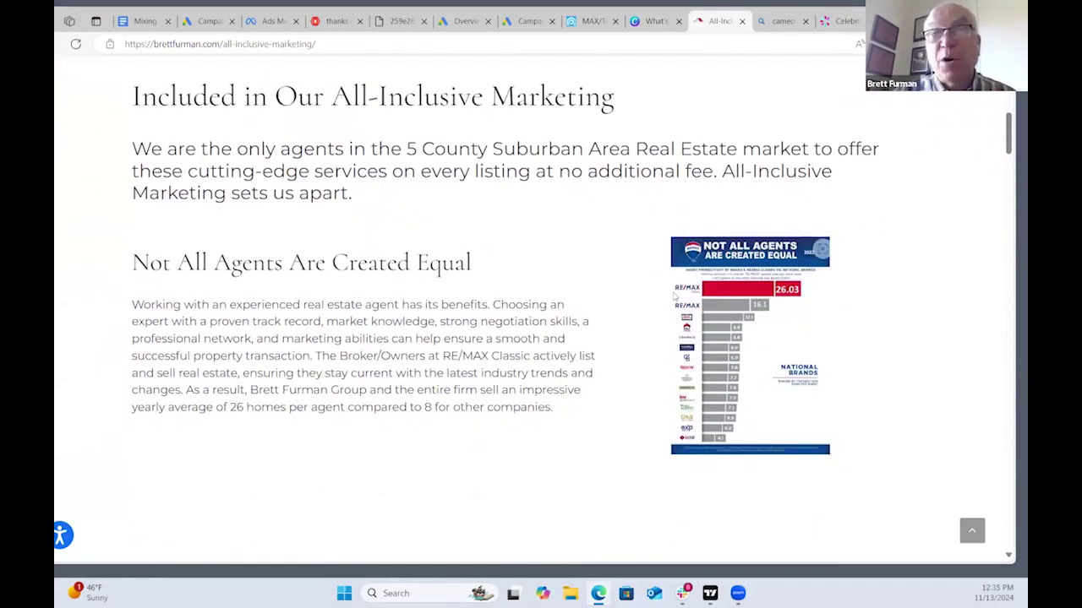
pyautogui.scroll(-9, 673, 296)
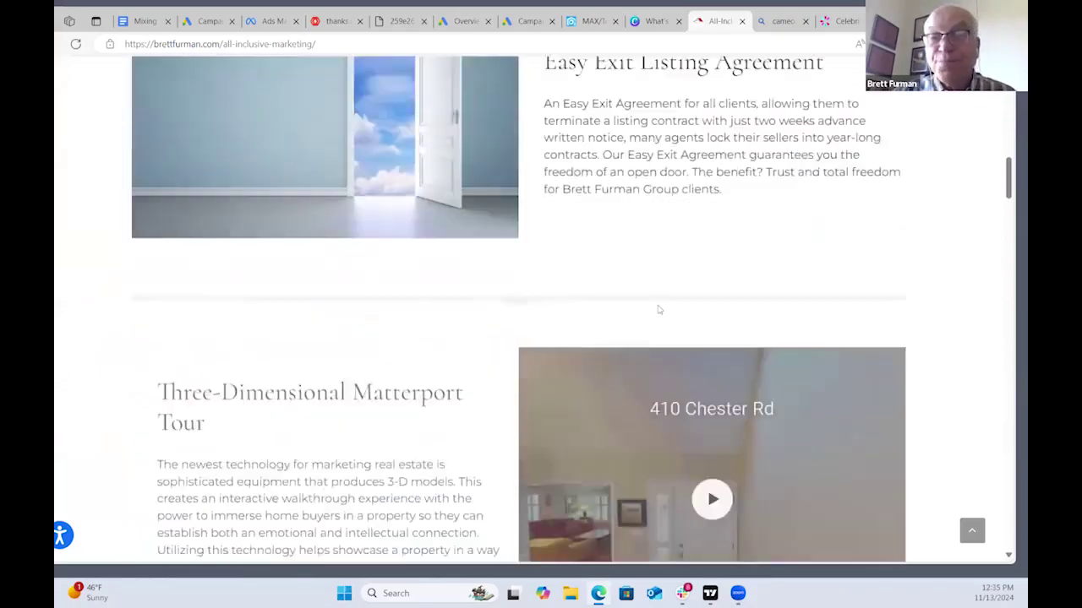
pyautogui.scroll(-3, 659, 309)
pyautogui.scroll(5, 657, 314)
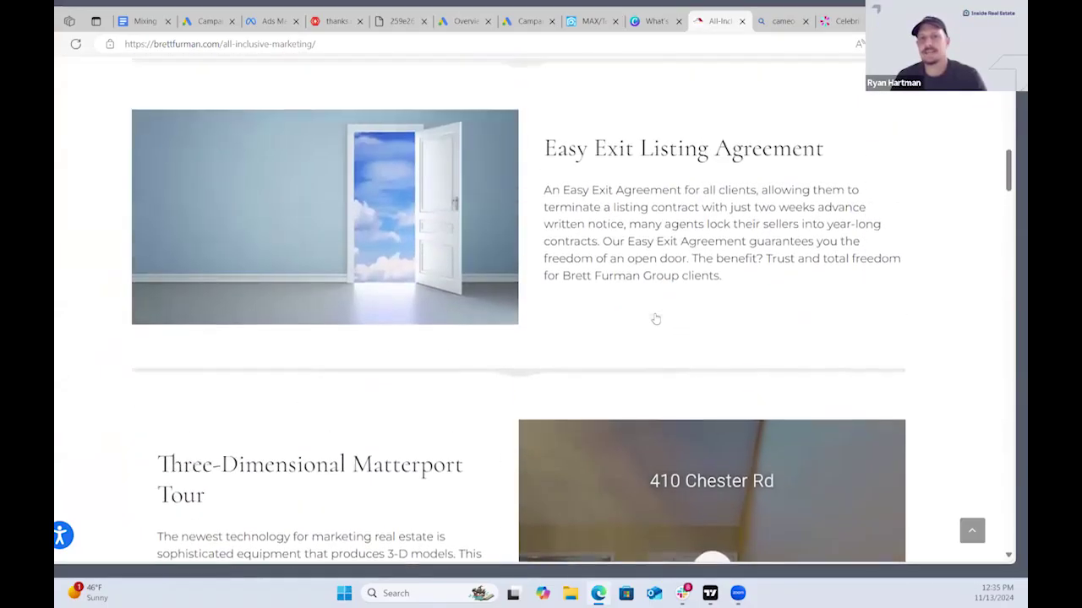
pyautogui.scroll(7, 655, 319)
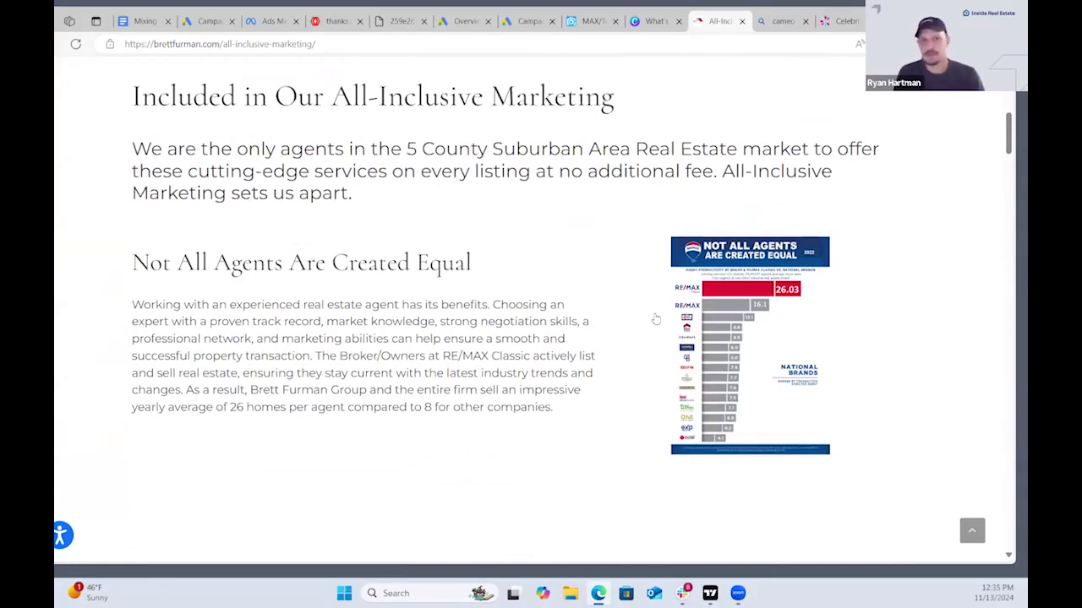
pyautogui.scroll(6, 655, 318)
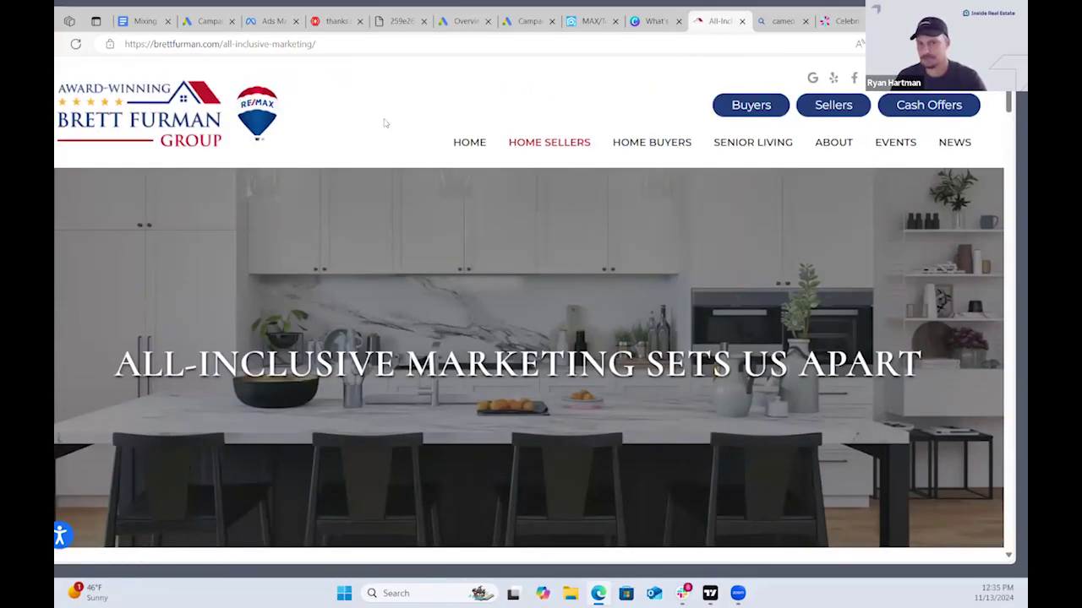
pyautogui.scroll(-1, 403, 149)
pyautogui.scroll(1, 404, 151)
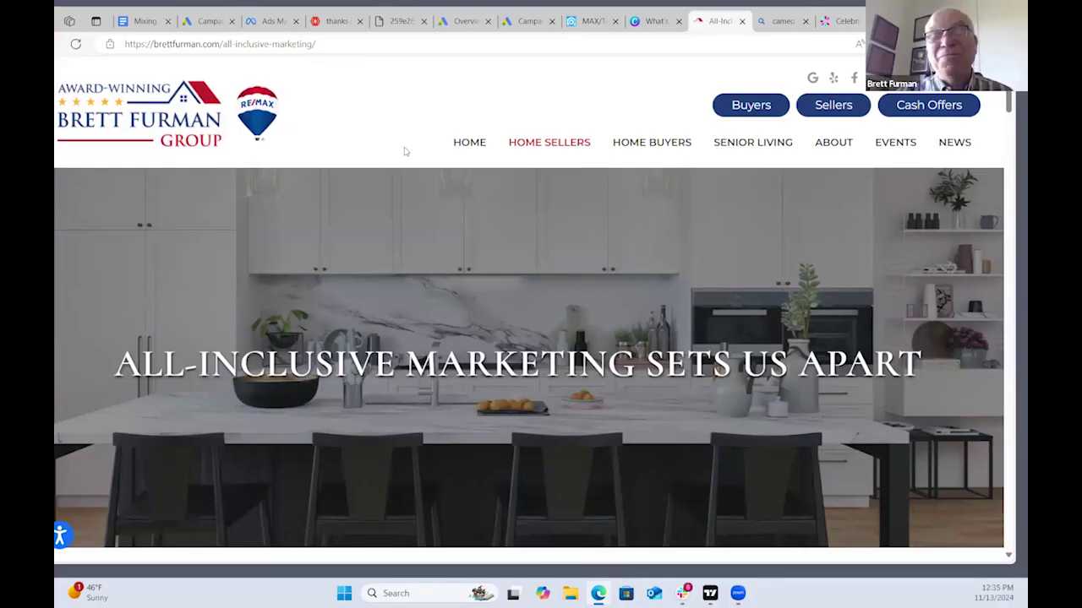
pyautogui.scroll(-1, 533, 190)
pyautogui.scroll(1, 448, 171)
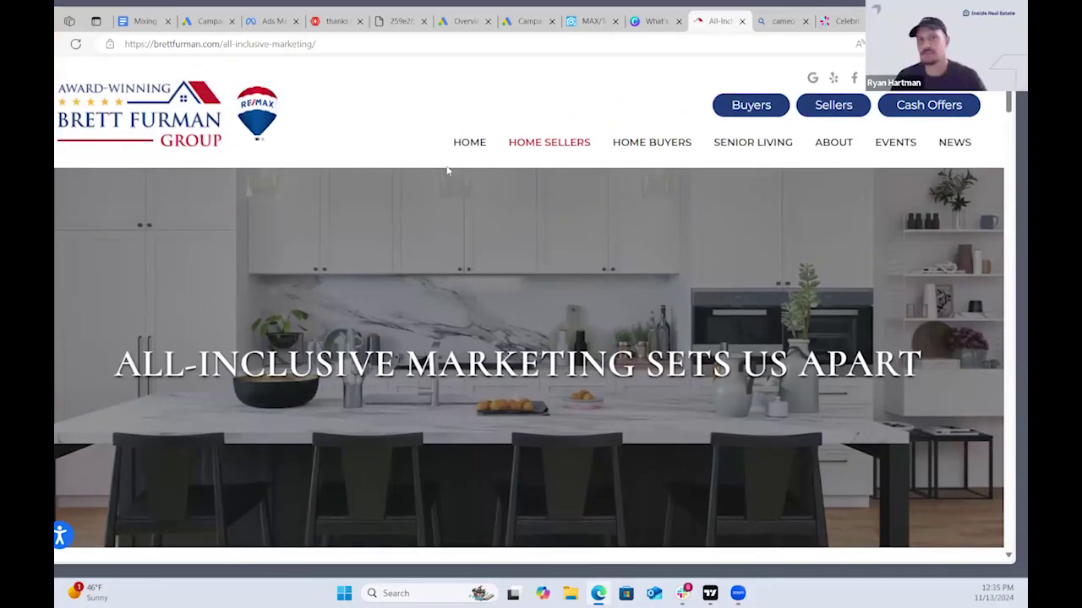
# - Return from the All-Inclusive Marketing page to the website's home page and glance over its opening section
pyautogui.click(113, 108)
pyautogui.scroll(-1, 624, 255)
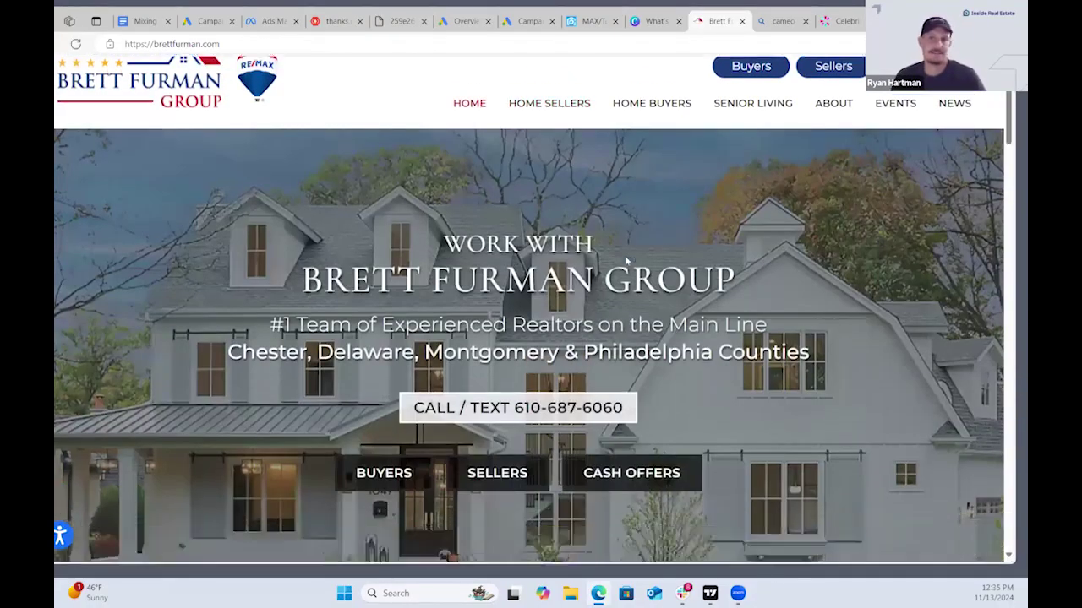
pyautogui.scroll(-5, 624, 255)
pyautogui.scroll(5, 541, 239)
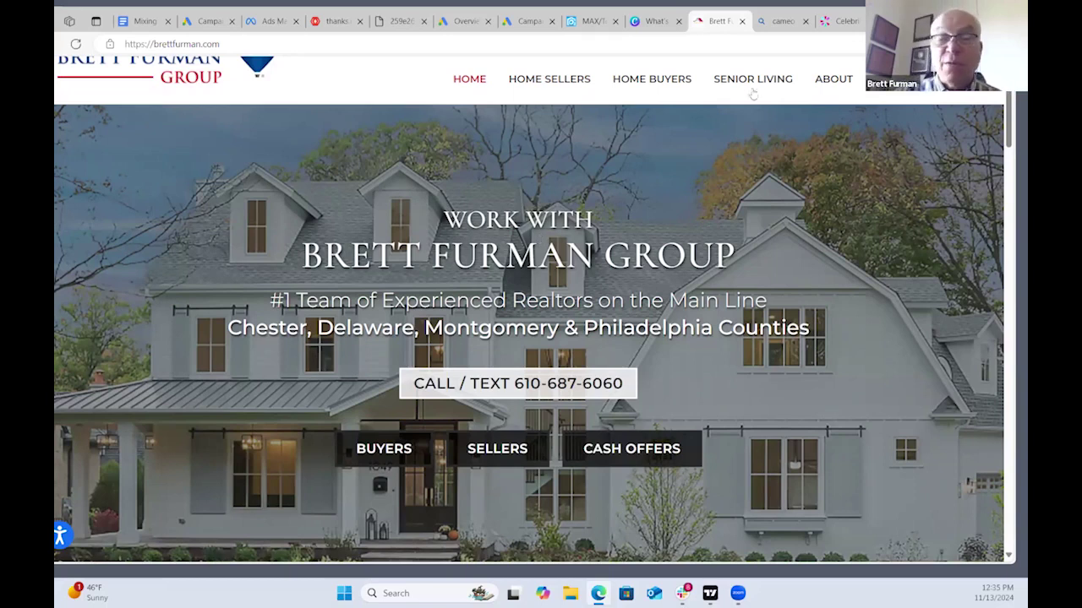
# - Open the Senior Housing Resources page from the Senior Living section and go to its ABCs of Senior Housing Resources heading
pyautogui.scroll(1, 755, 110)
pyautogui.click(752, 175)
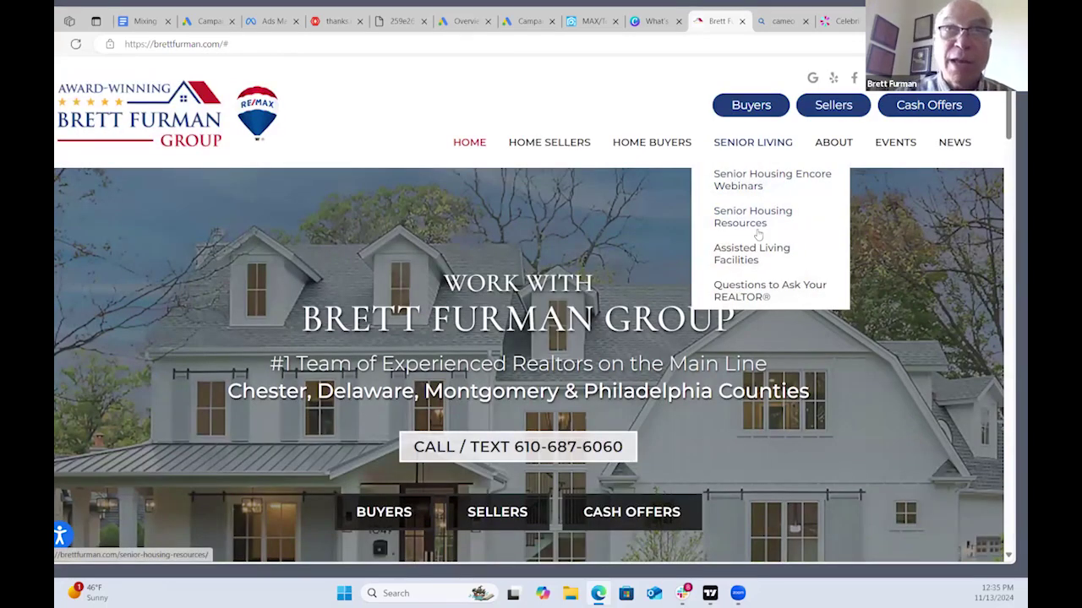
pyautogui.click(750, 222)
pyautogui.scroll(-3, 692, 211)
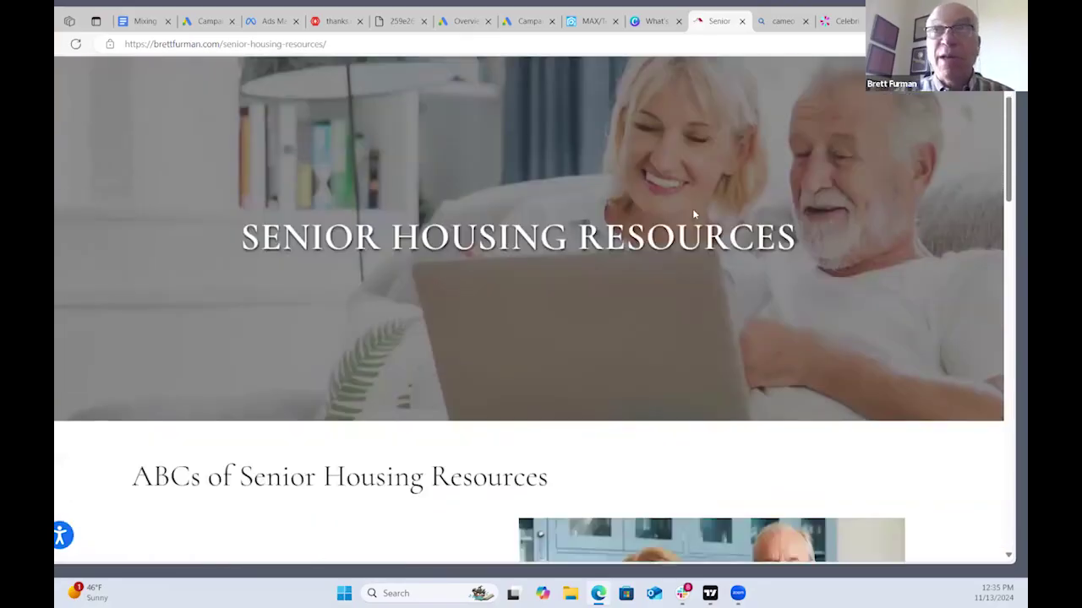
# - Look through the Senior Housing Resources page, covering Resource Documents for Seniors, County Elder Law Handbooks, Meals on Wheels and the agency locators
pyautogui.scroll(-5, 692, 208)
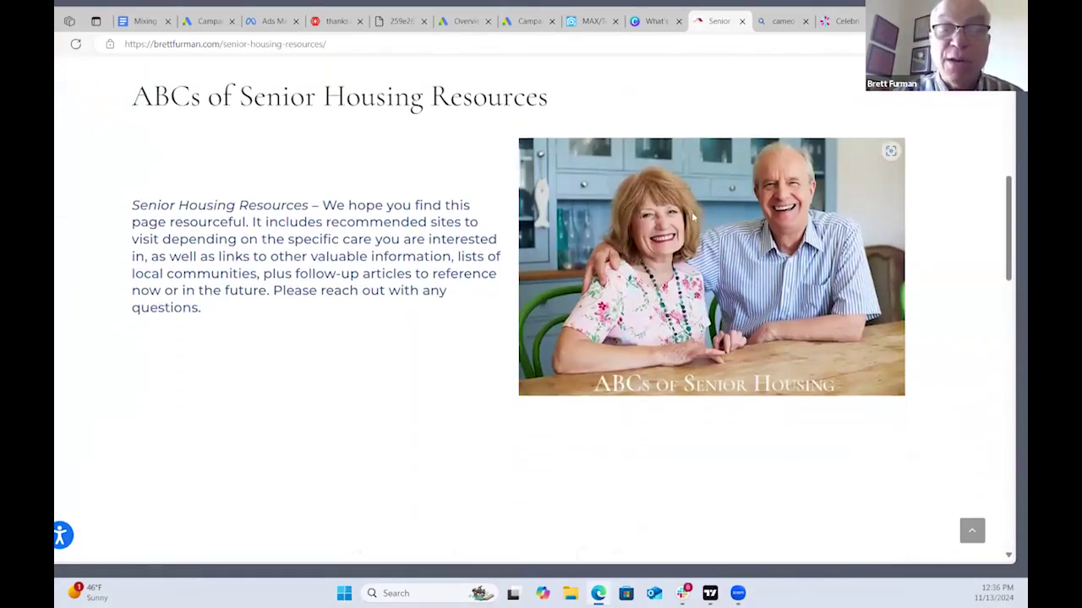
pyautogui.scroll(-5, 692, 218)
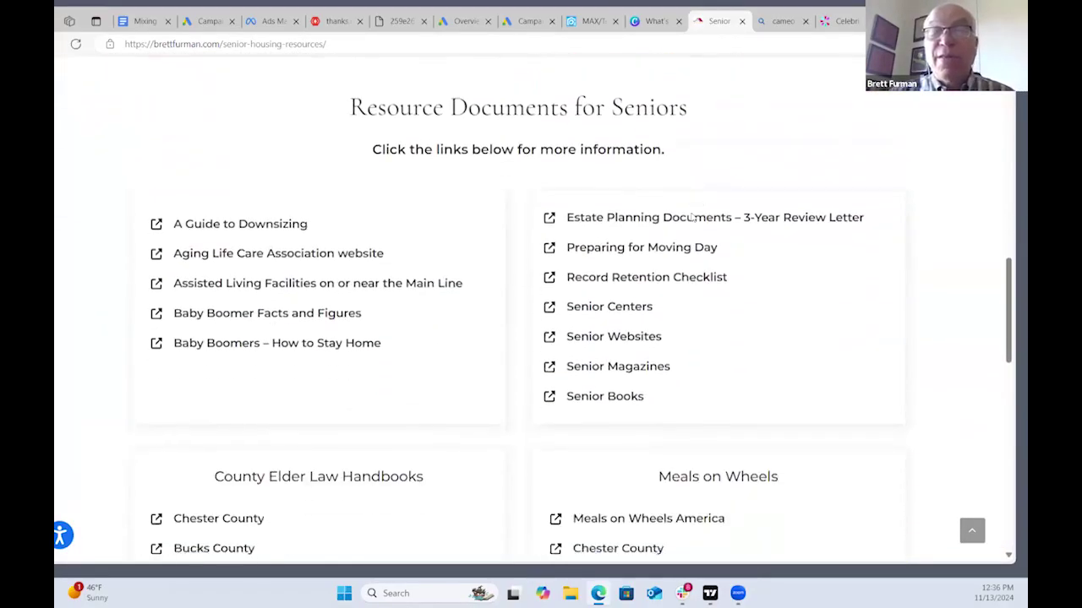
pyautogui.scroll(-6, 692, 220)
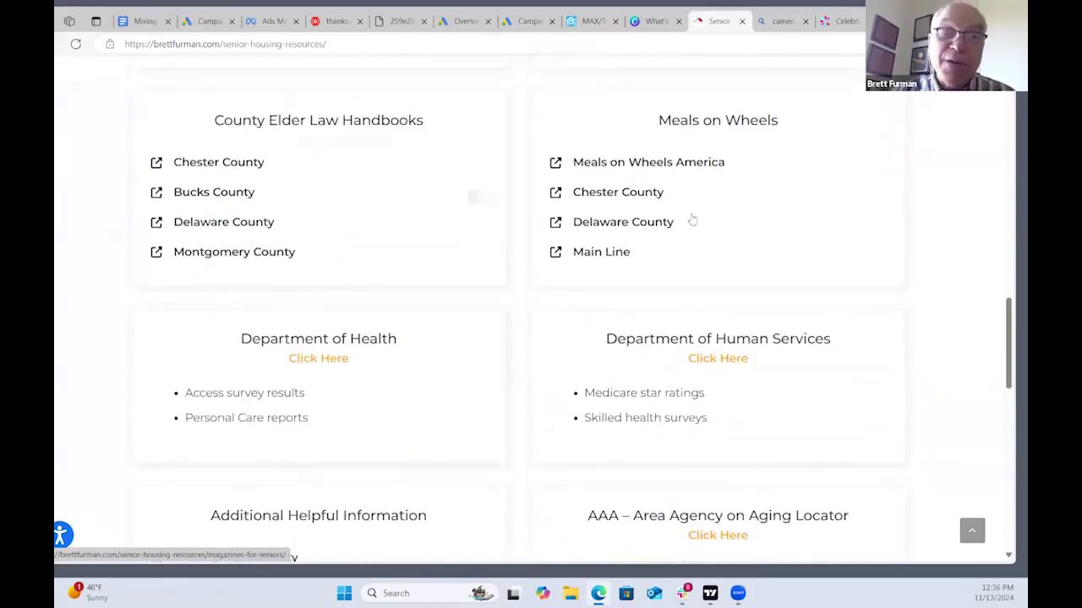
pyautogui.scroll(-8, 692, 220)
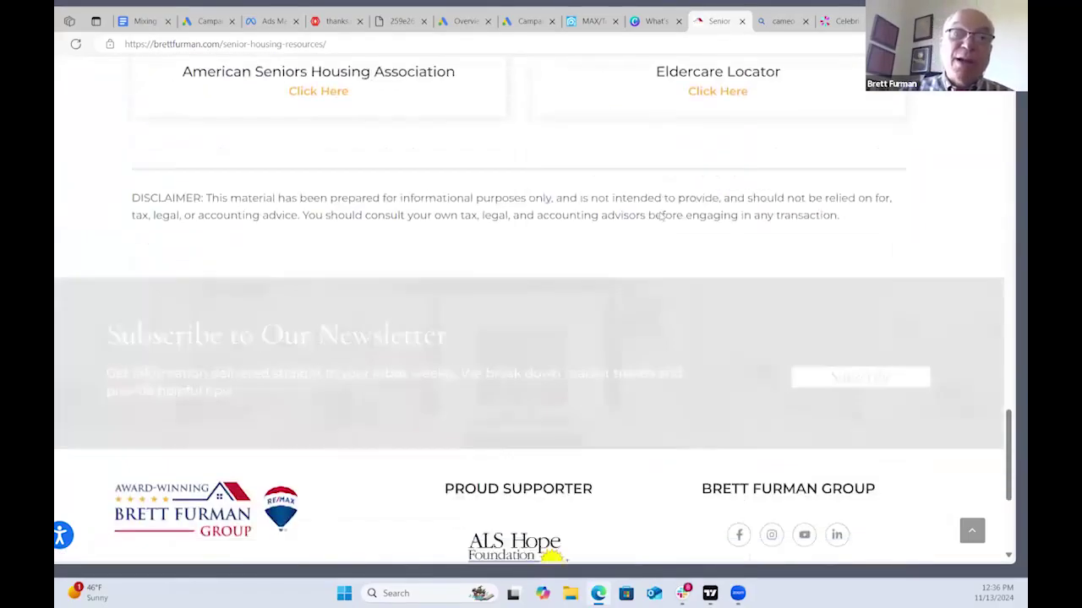
pyautogui.scroll(10, 658, 215)
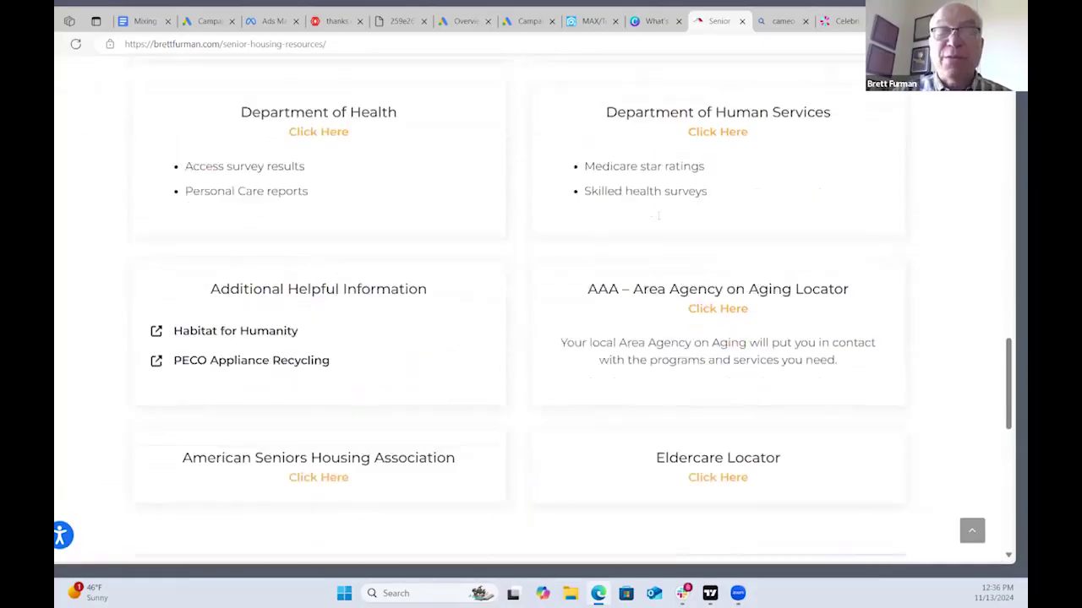
pyautogui.scroll(7, 657, 215)
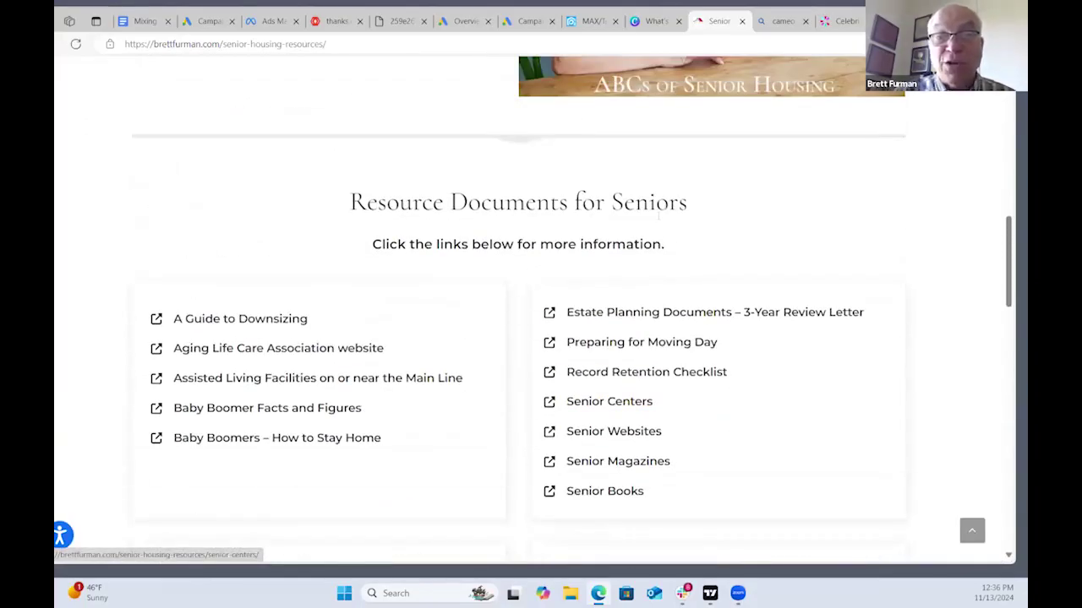
pyautogui.scroll(3, 659, 220)
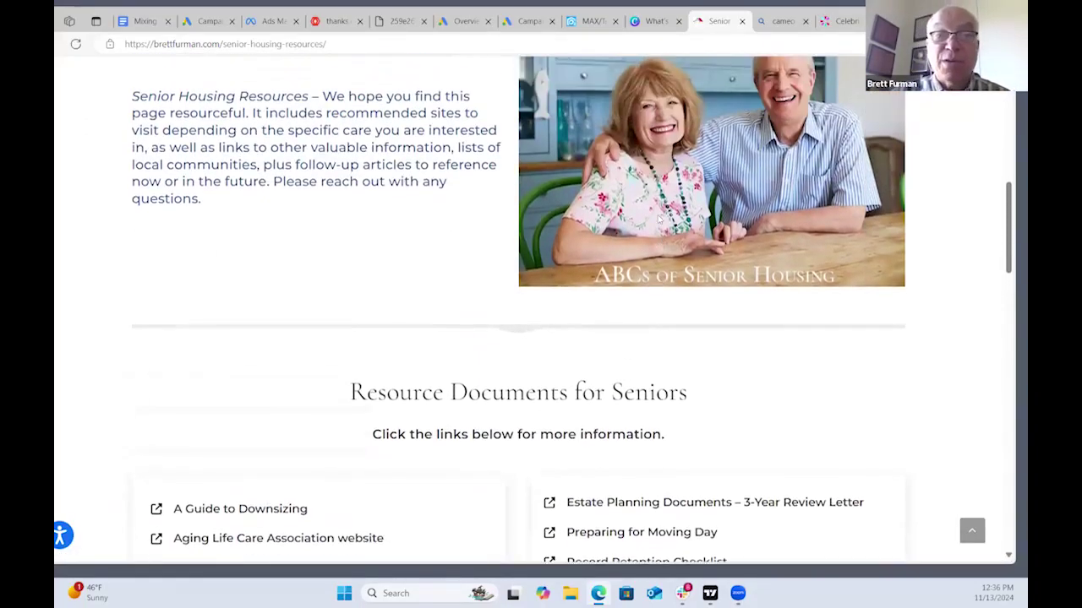
pyautogui.scroll(2, 659, 220)
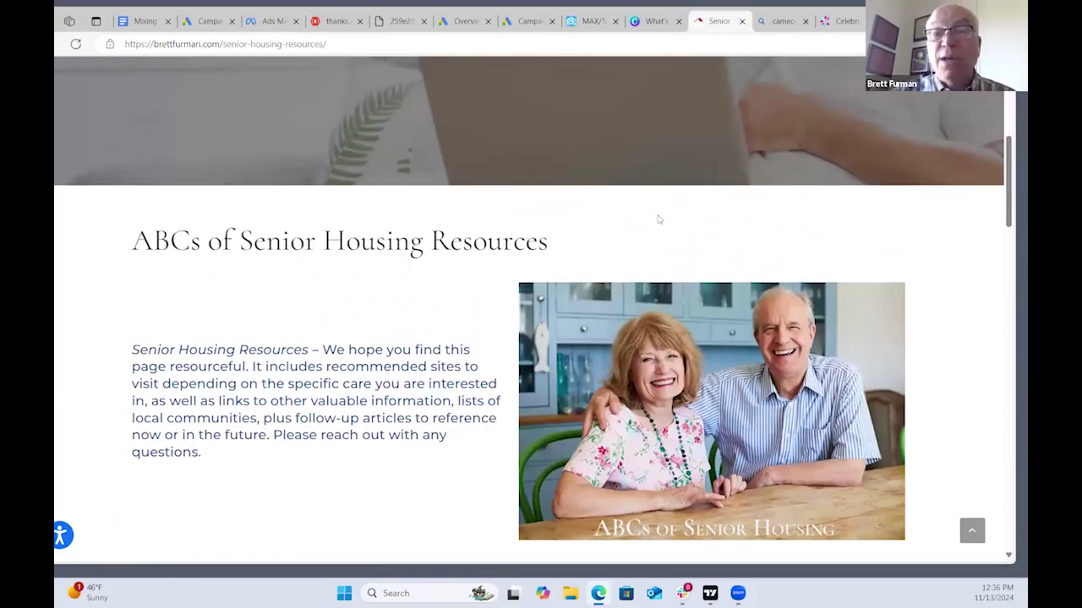
pyautogui.scroll(5, 658, 215)
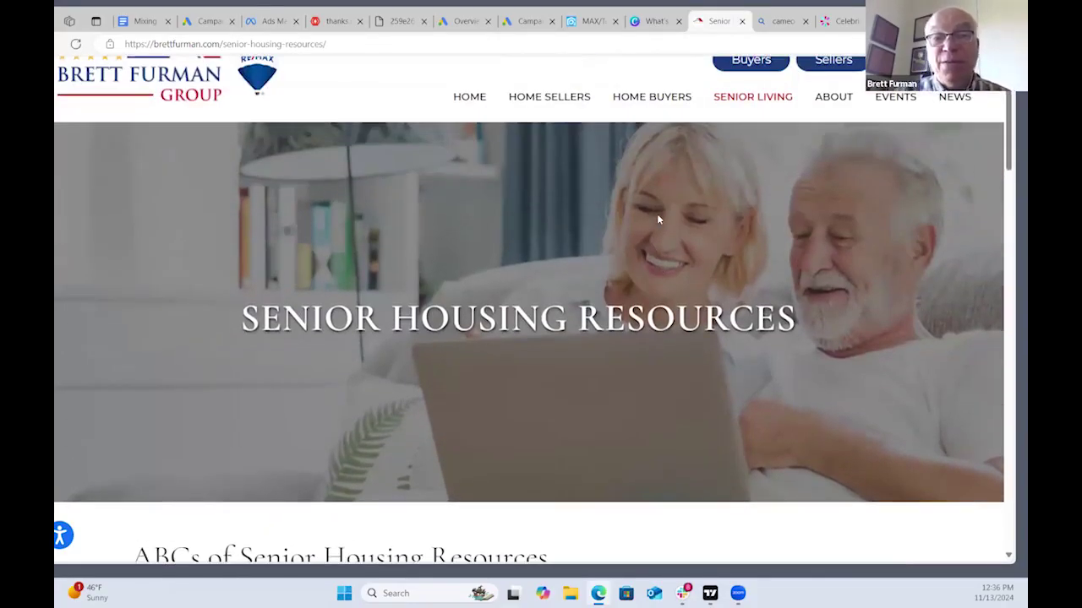
# - Open the Senior Housing Encore Webinars page and look over its Senior Move Management and Senior Care Referral Services videos
pyautogui.moveTo(650, 151)
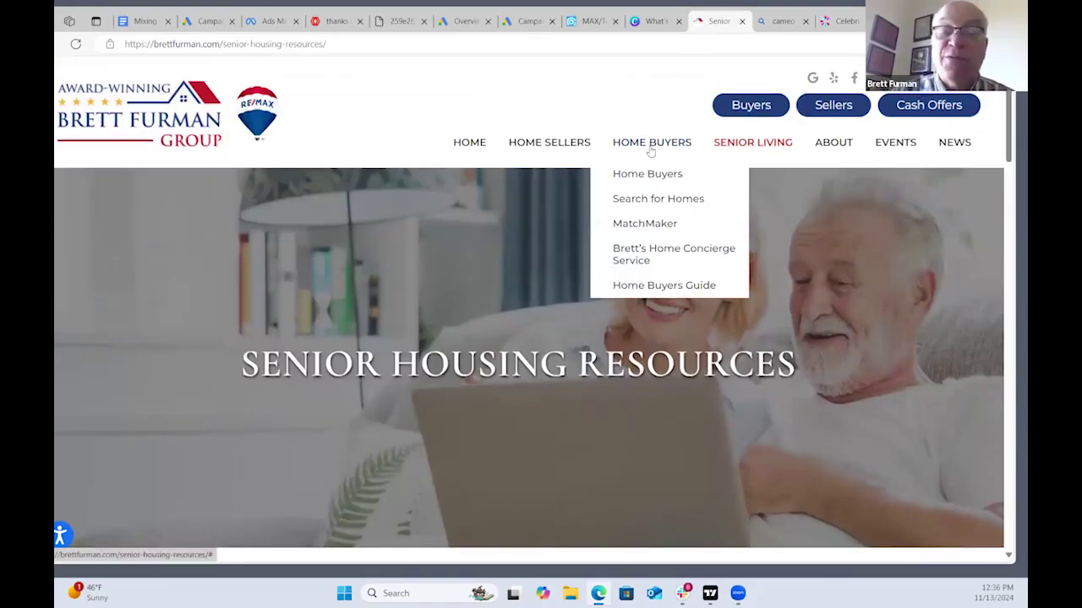
pyautogui.moveTo(727, 149)
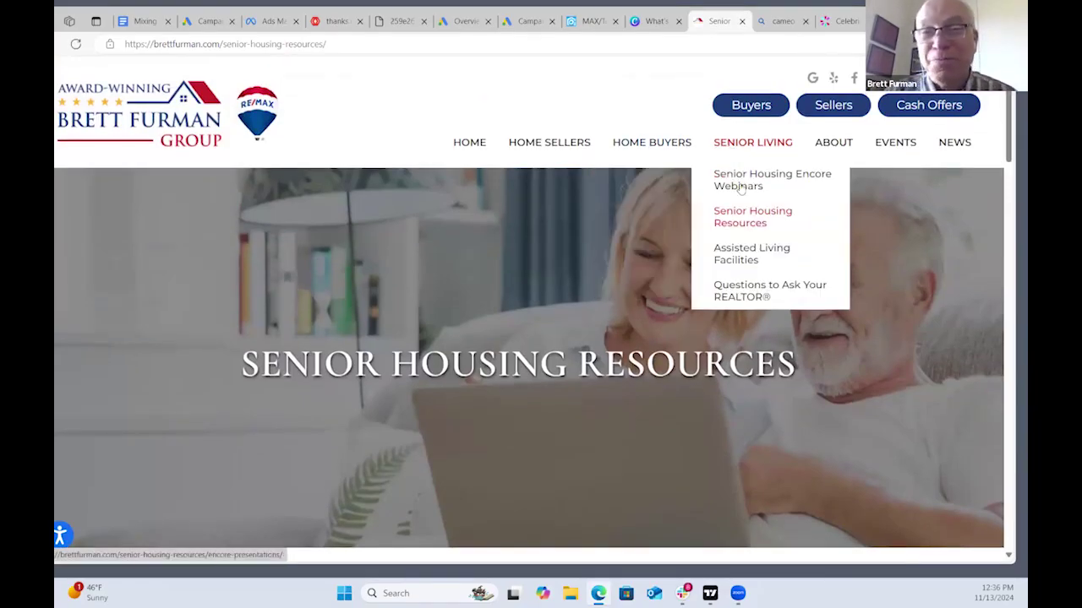
pyautogui.click(739, 184)
pyautogui.scroll(-4, 711, 186)
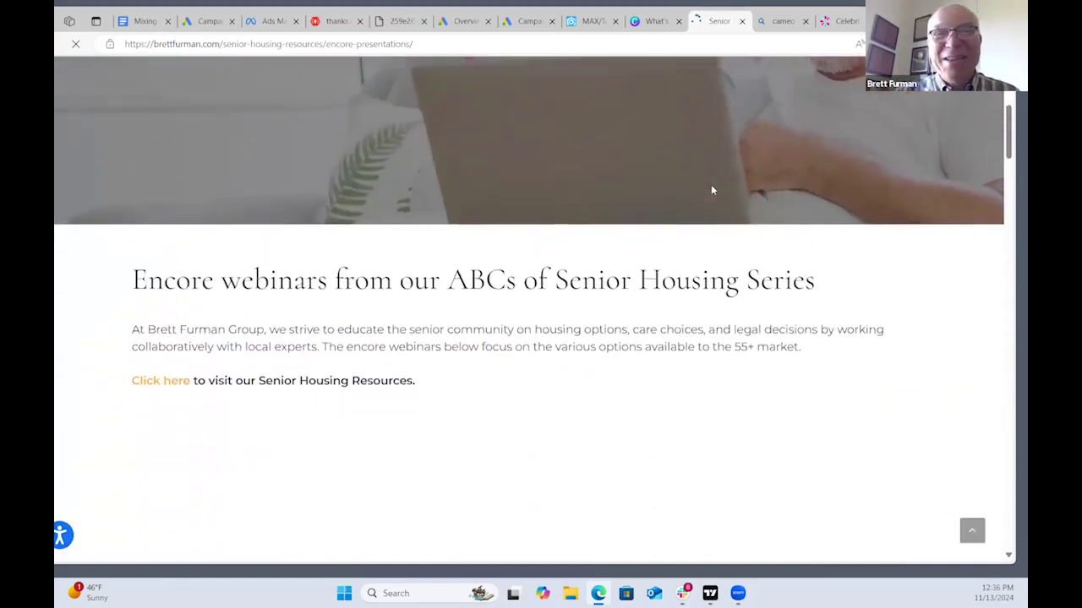
pyautogui.scroll(-3, 711, 184)
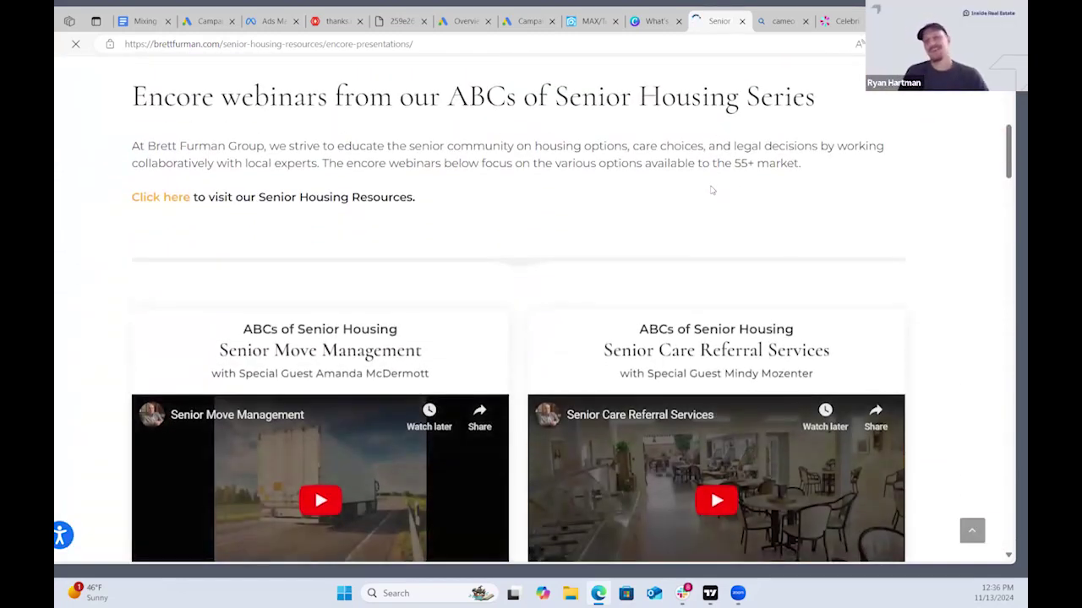
pyautogui.scroll(-1, 712, 191)
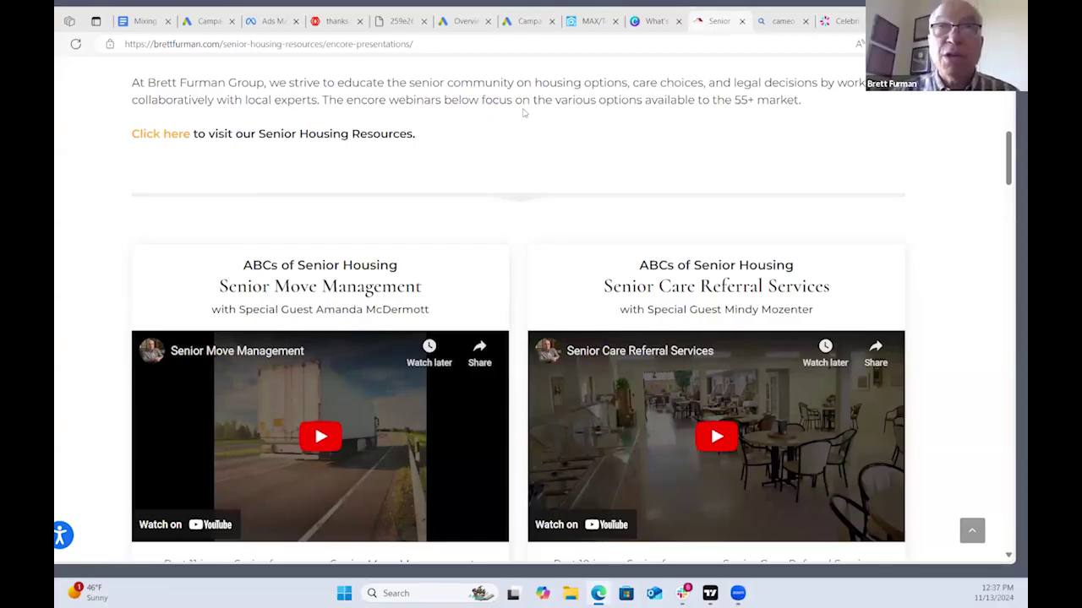
pyautogui.scroll(-4, 544, 286)
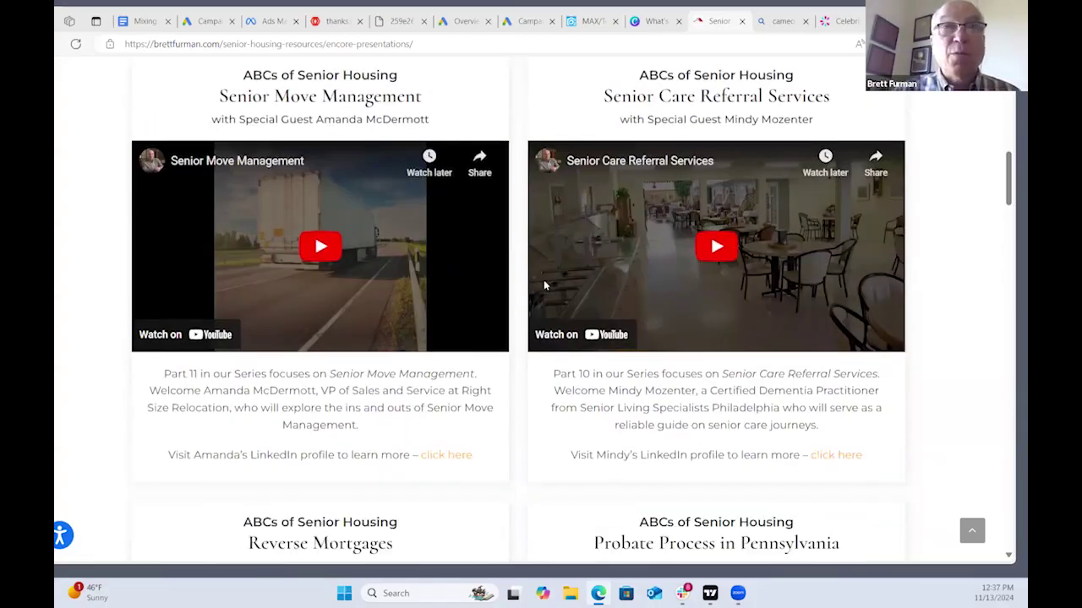
pyautogui.scroll(2, 545, 286)
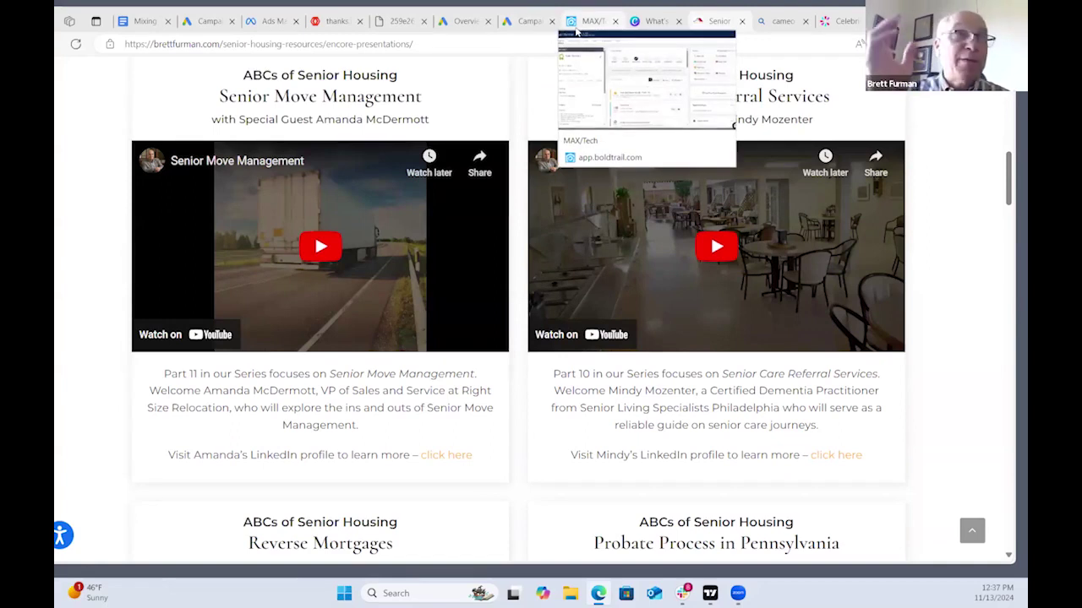
# - Switch to the BoldTrail CRM and go back from the open contact record to the contacts list
pyautogui.click(578, 24)
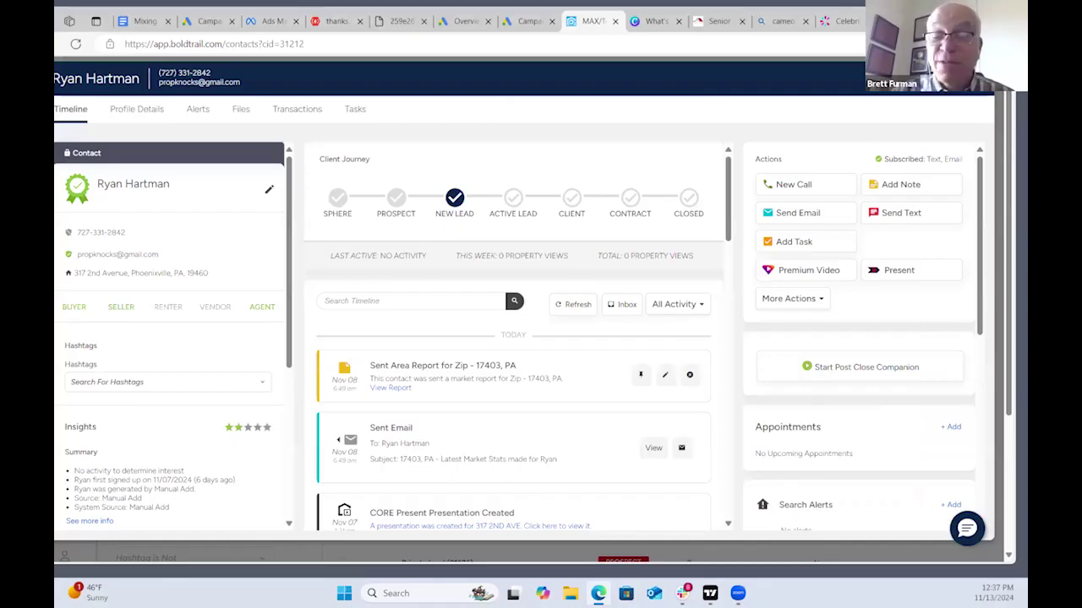
pyautogui.hotkey('alt', 'Left')
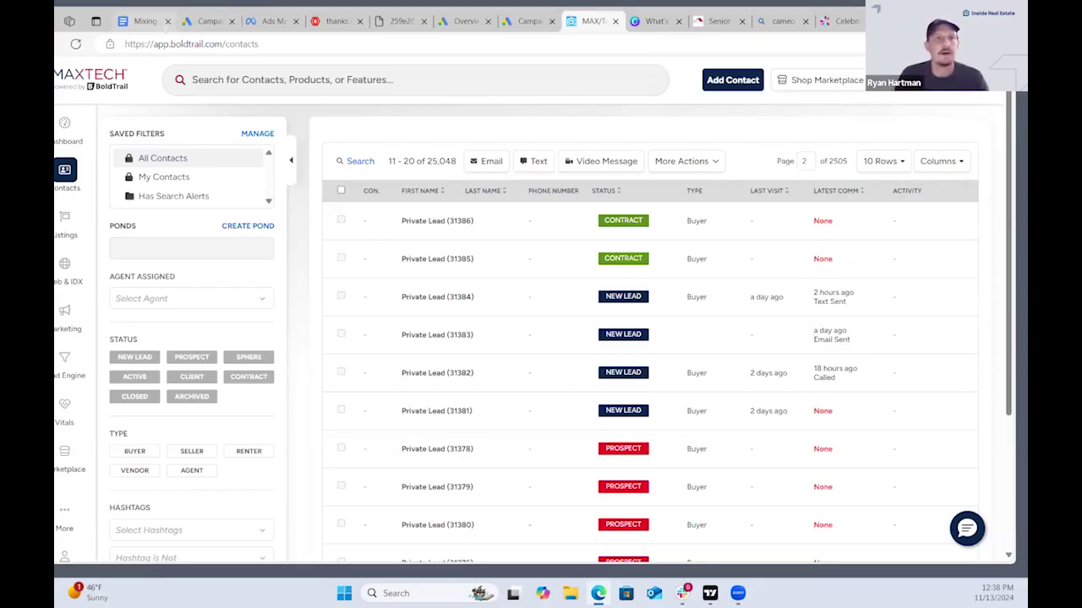
# - Return to the strategies outline in Google Docs and point out the Google Ads and Direct Mail items under What's he trying lately
pyautogui.click(140, 21)
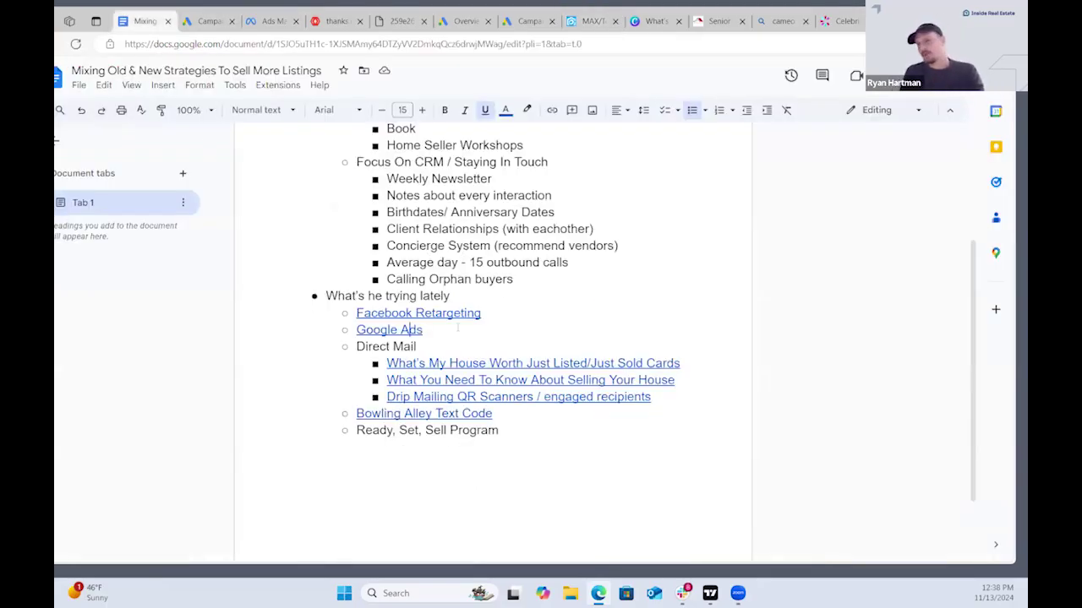
pyautogui.click(381, 331)
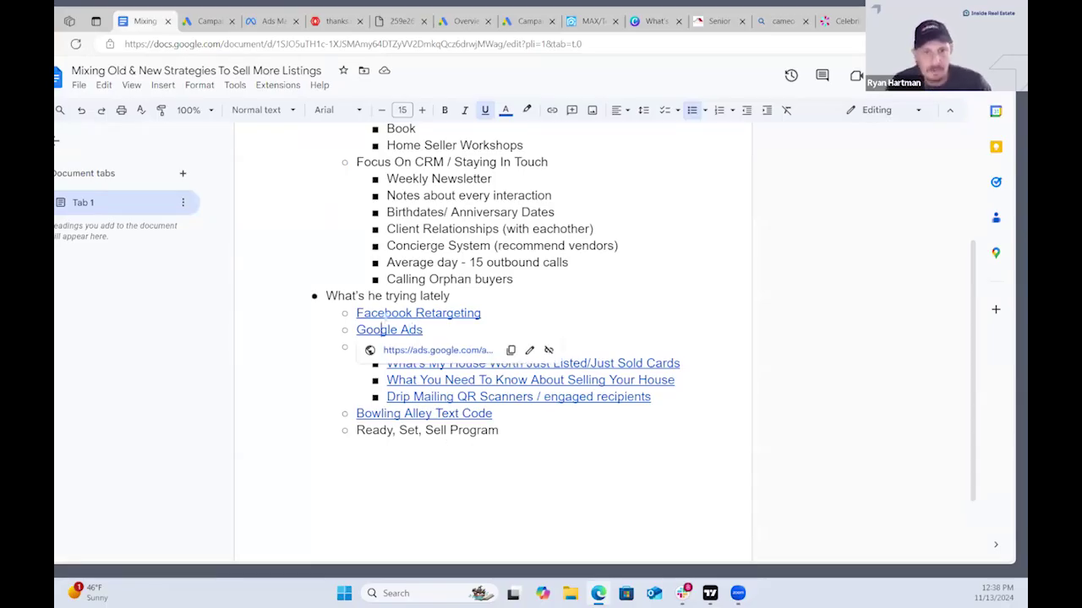
pyautogui.click(489, 363)
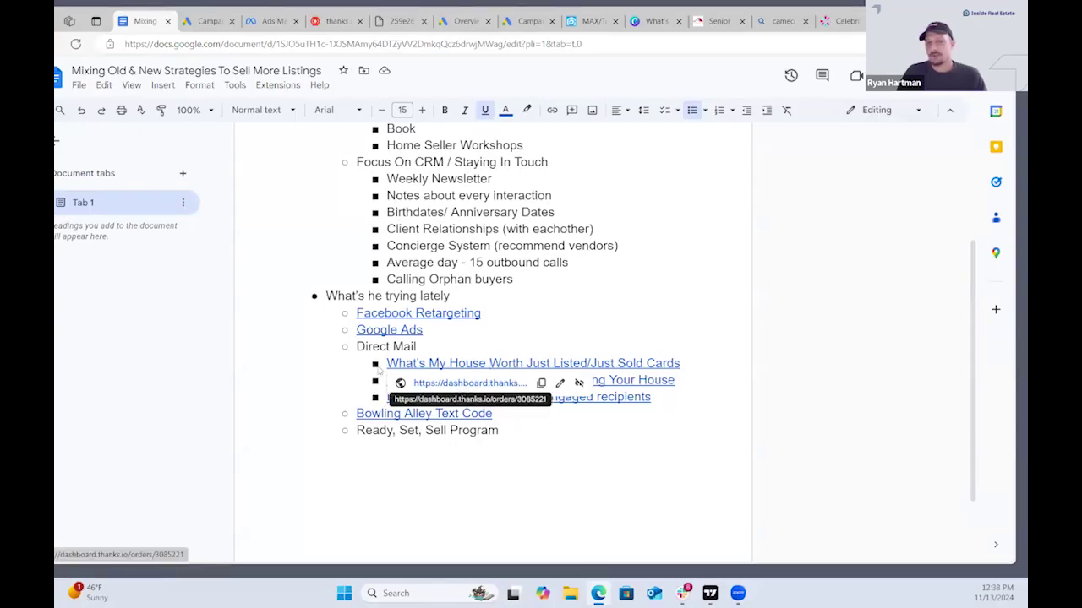
pyautogui.moveTo(356, 347); pyautogui.dragTo(632, 408)
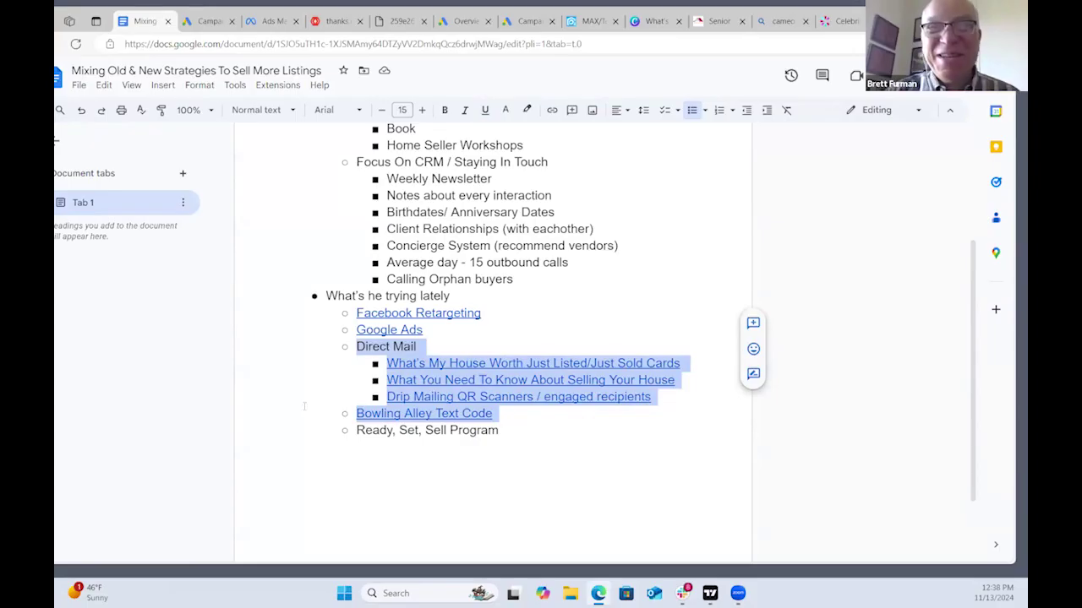
pyautogui.click(388, 413)
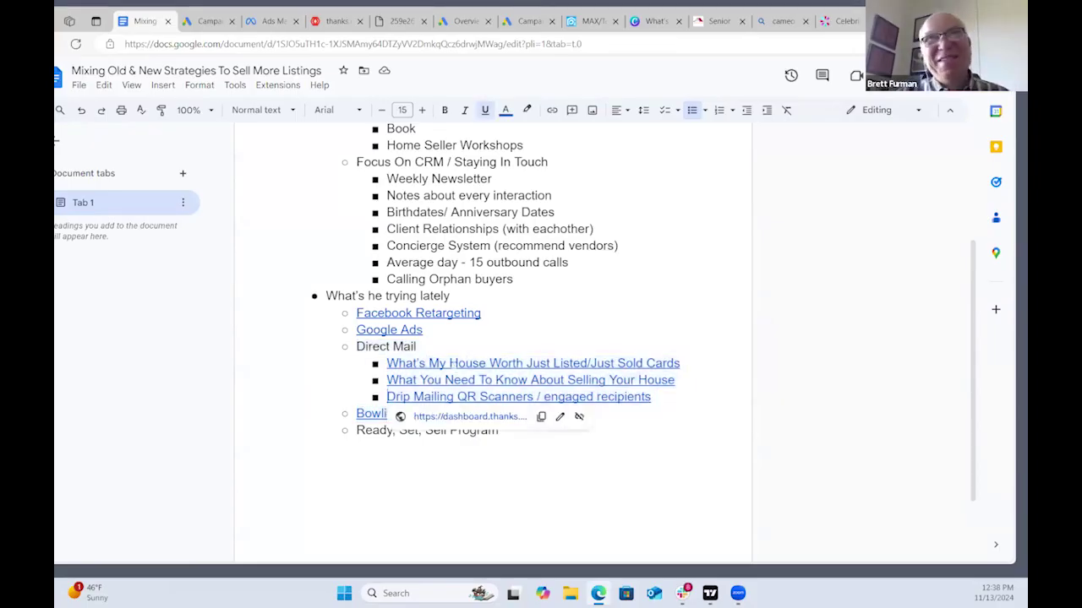
# - Open the thanks.io order linked from What's My House Worth Just Listed/Just Sold Cards and preview its postcard at 110% zoom
pyautogui.click(449, 363)
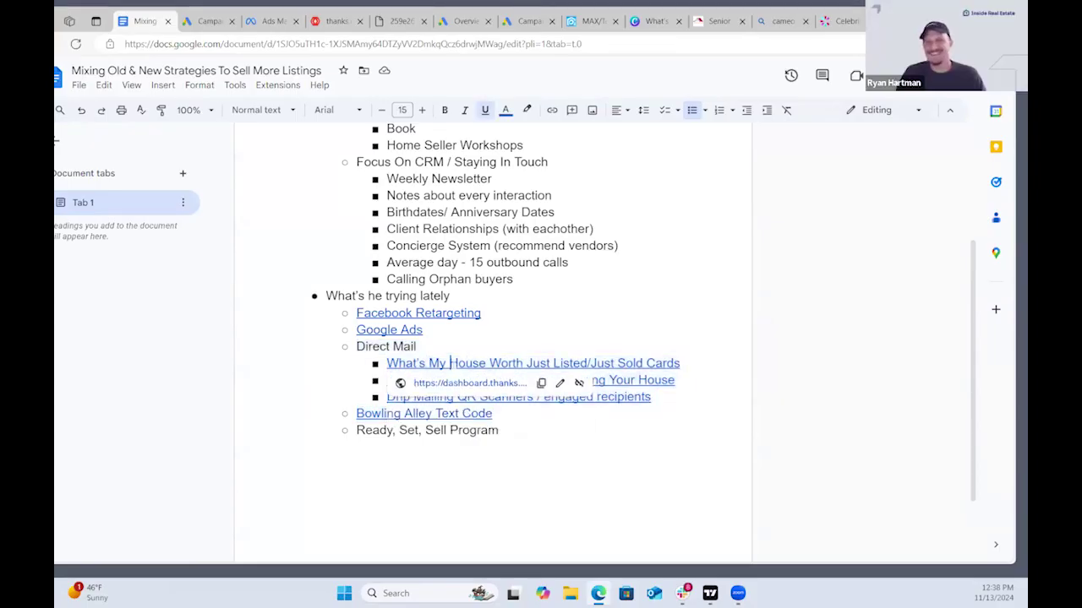
pyautogui.click(454, 384)
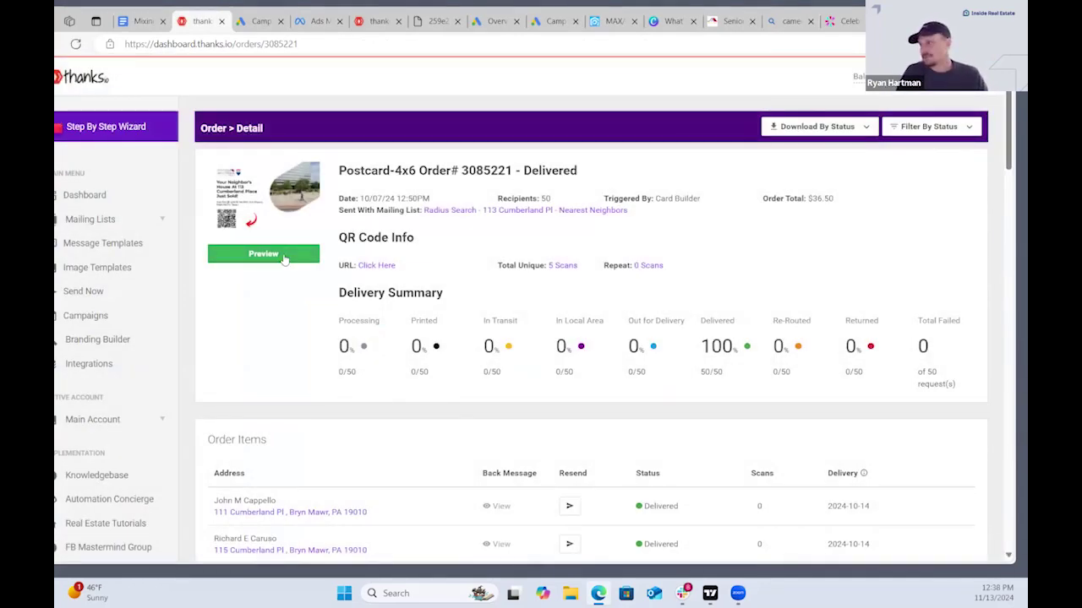
pyautogui.click(284, 256)
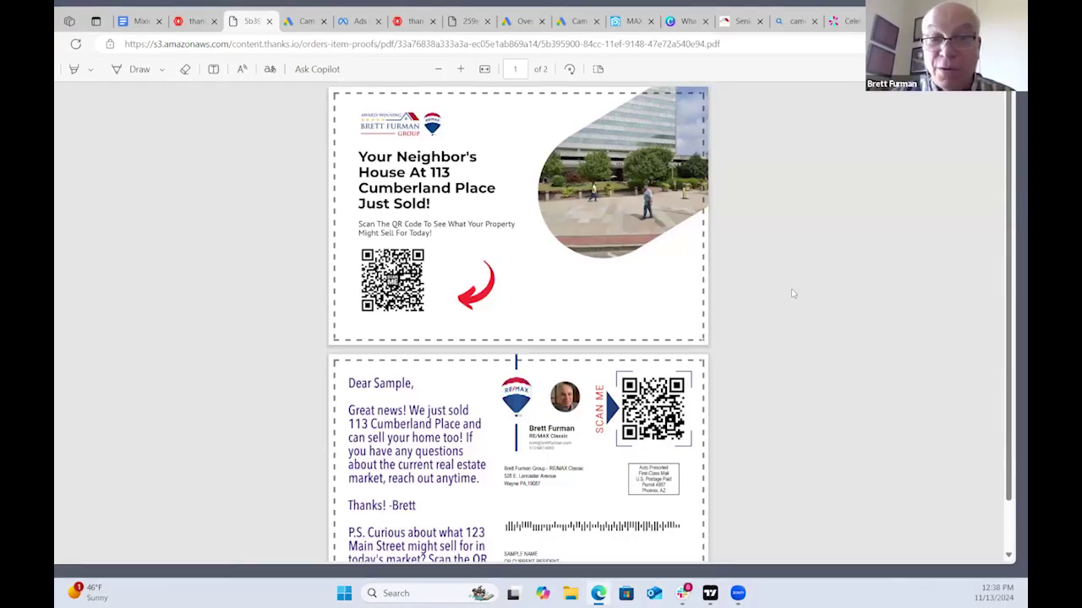
pyautogui.scroll(1, 793, 293)
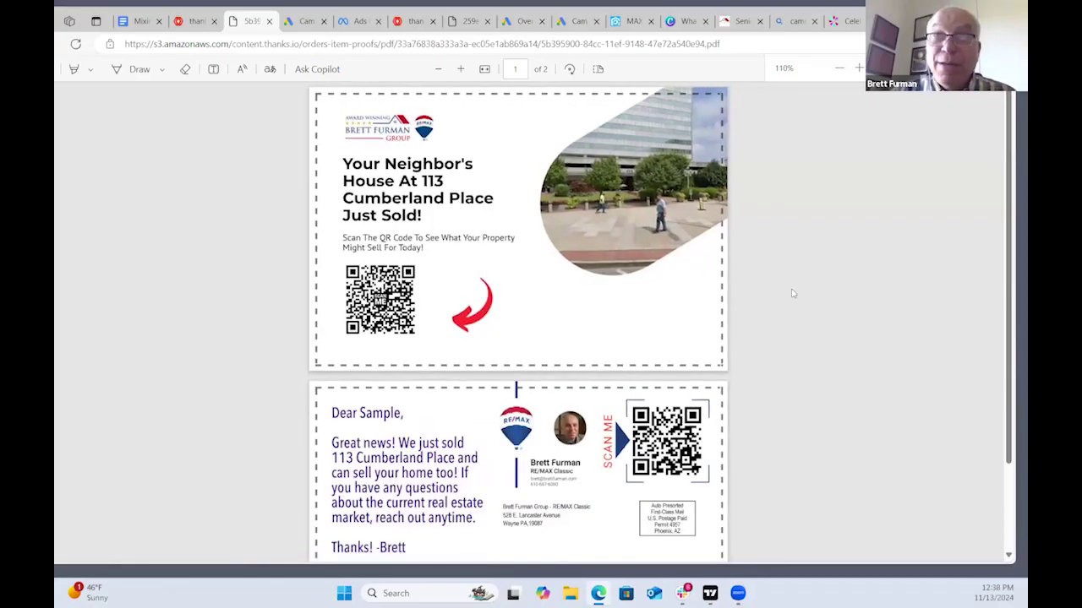